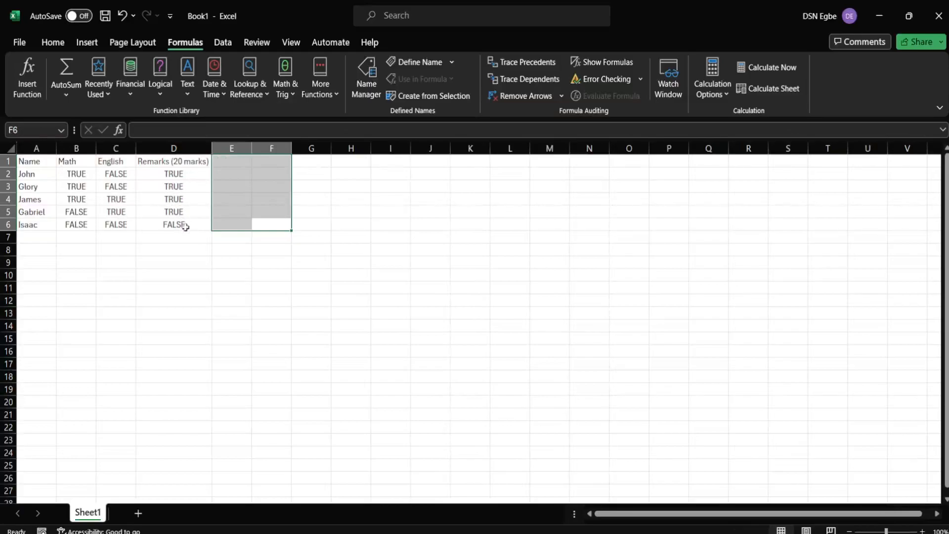
Clear the TRUE/FALSE results below the Remarks (20 marks) heading in D2:D7
drag(185, 239, 179, 180)
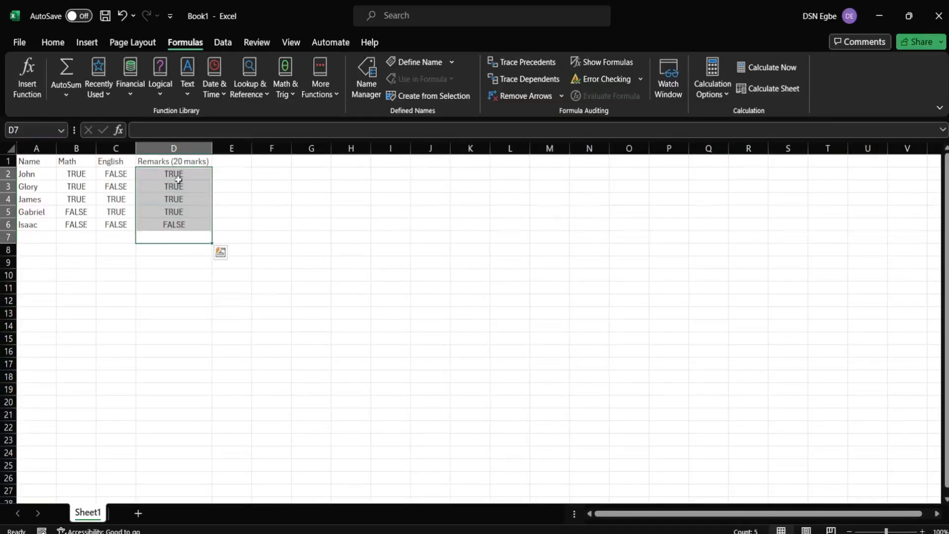
key(Delete)
Replace the Math values in B2:B6 with the scores 43, 45, 39, 67 and 55
click(78, 175)
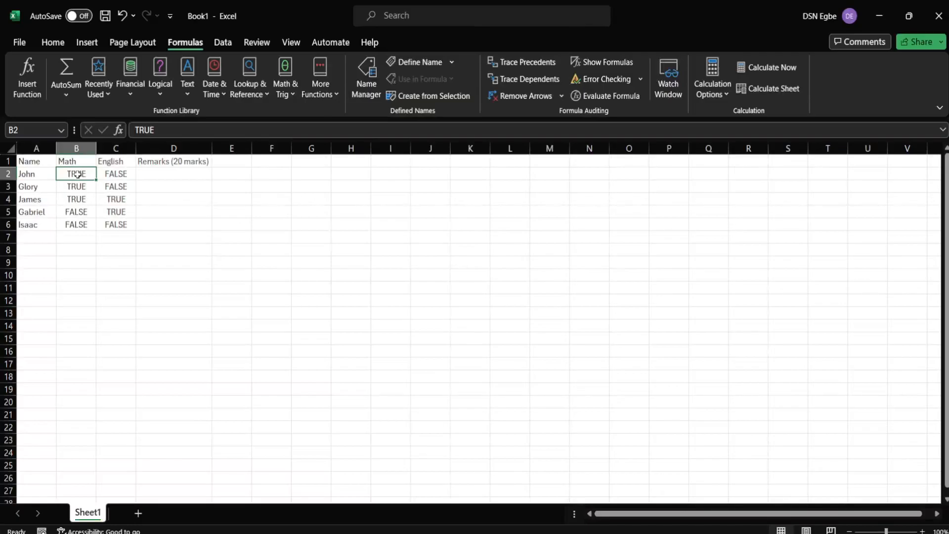
text(43)
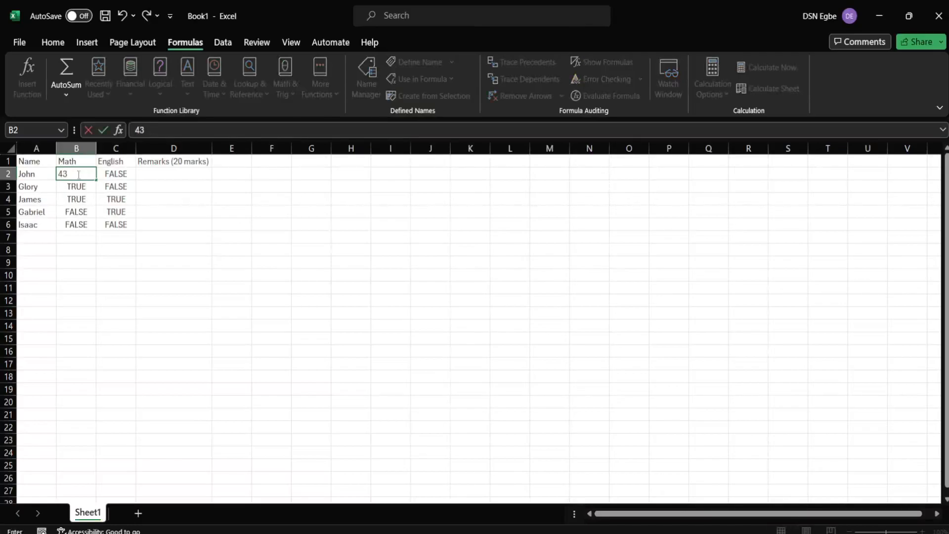
key(ctrl+Return)
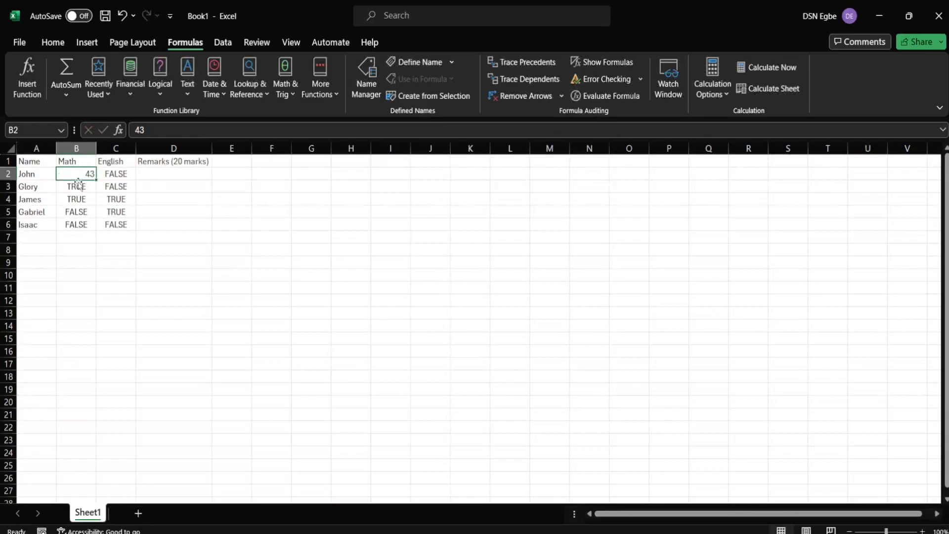
click(77, 184)
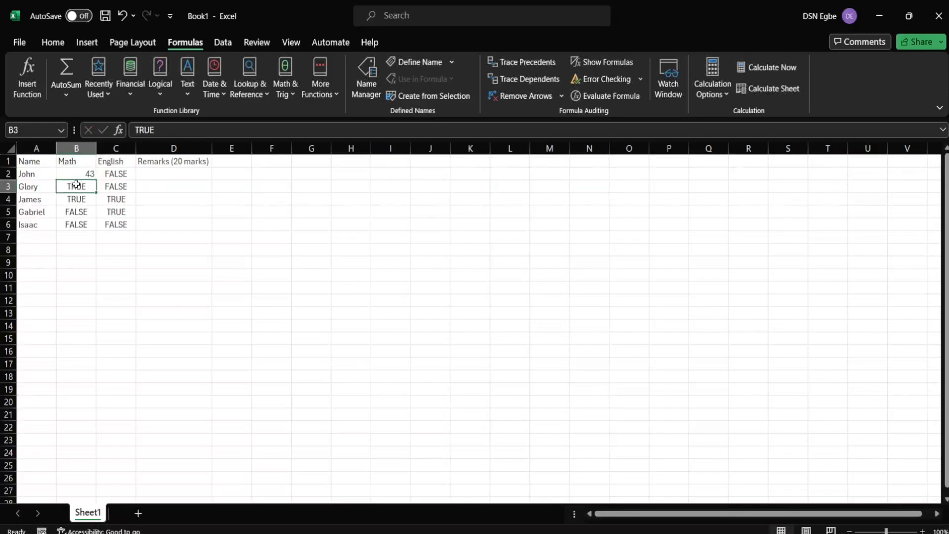
text(45)
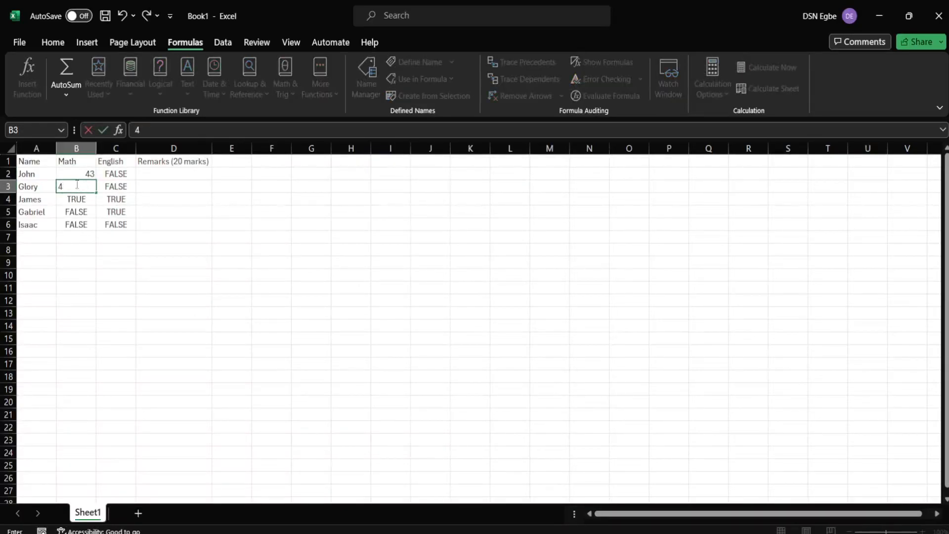
click(81, 198)
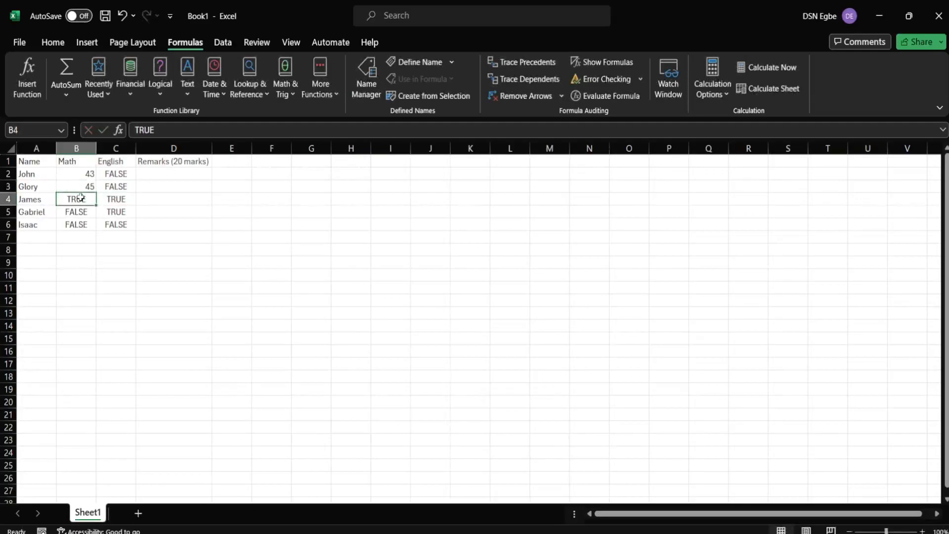
text(39)
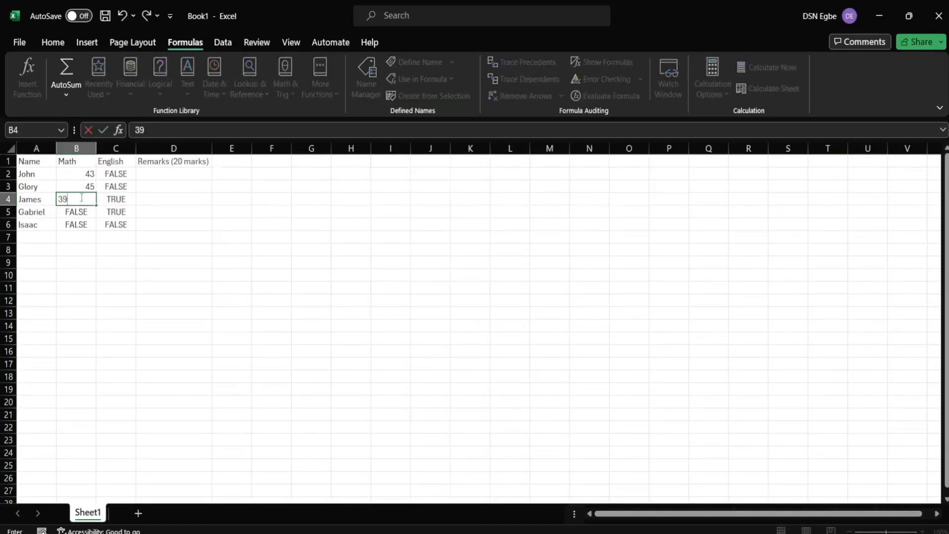
click(85, 211)
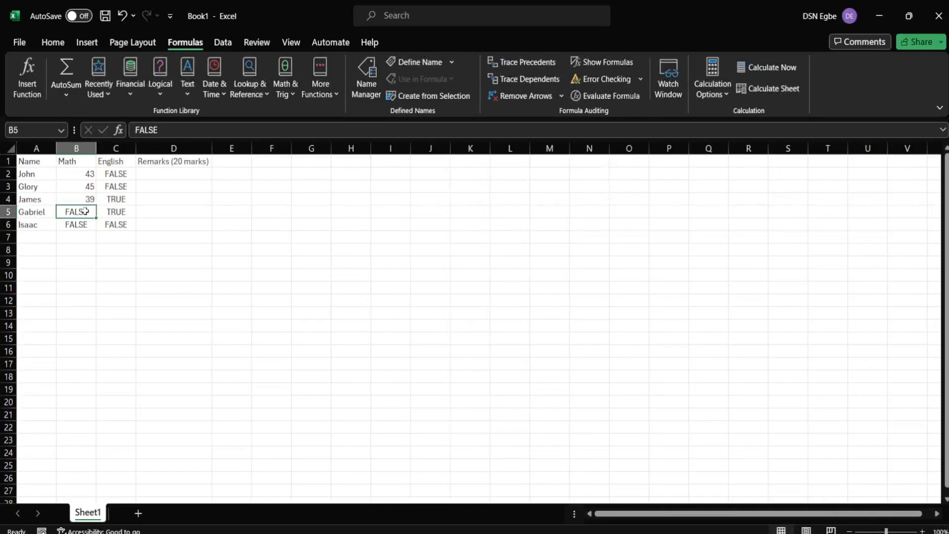
text(15)
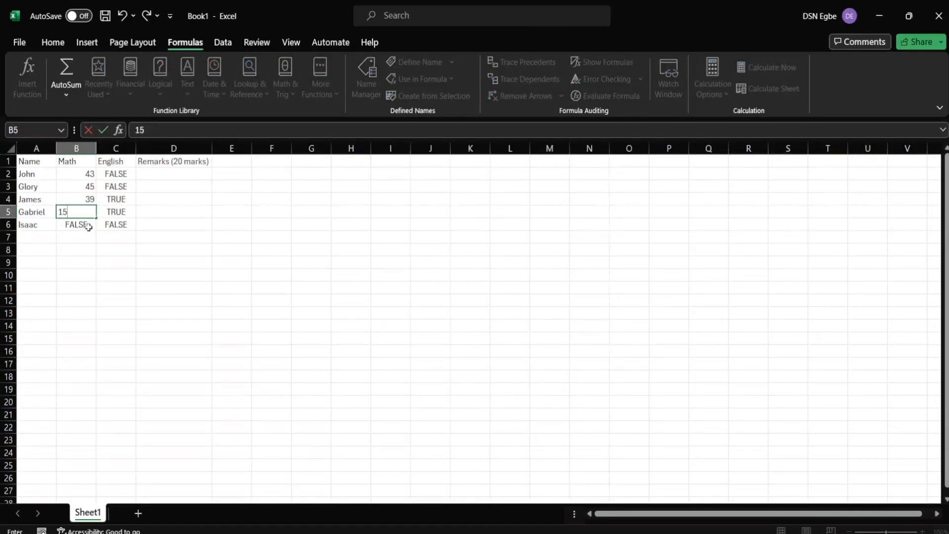
key(BackSpace)
key(BackSpace)
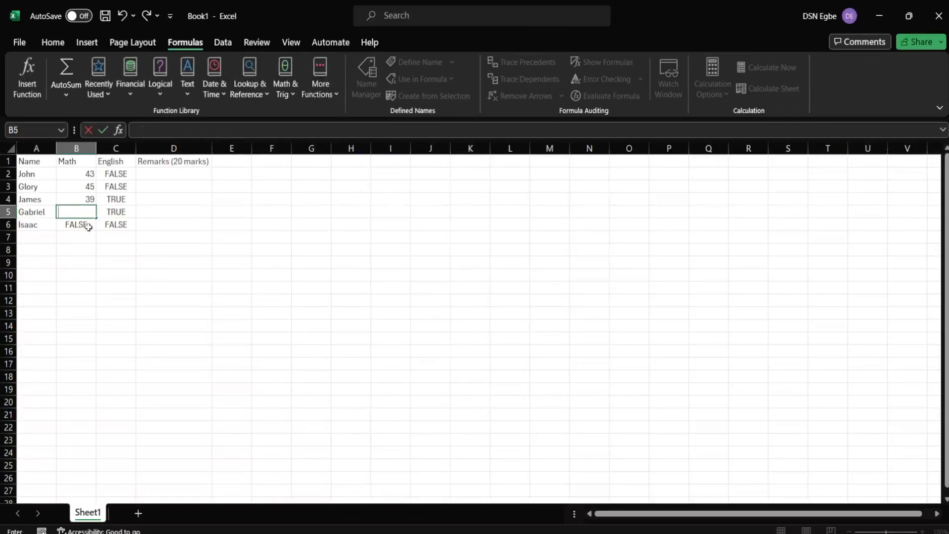
text(67)
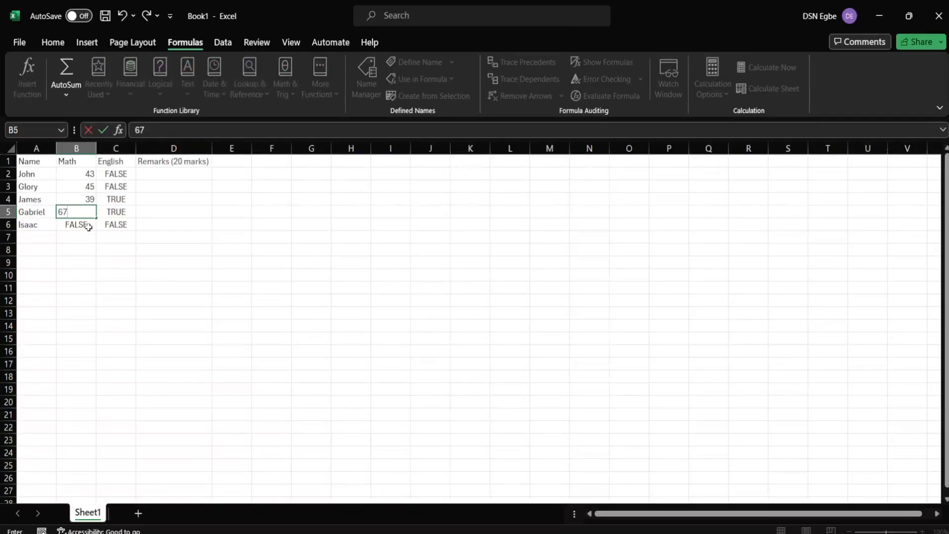
key(Return)
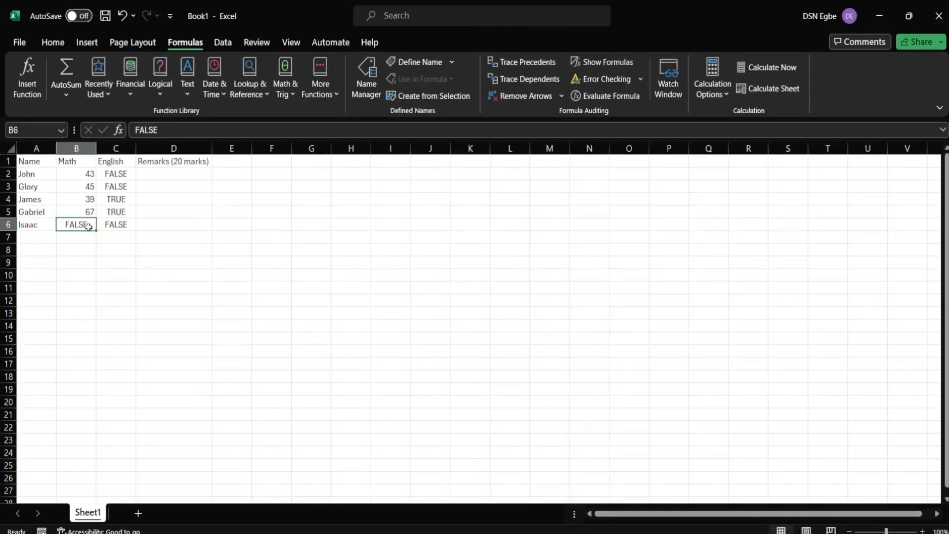
text(55)
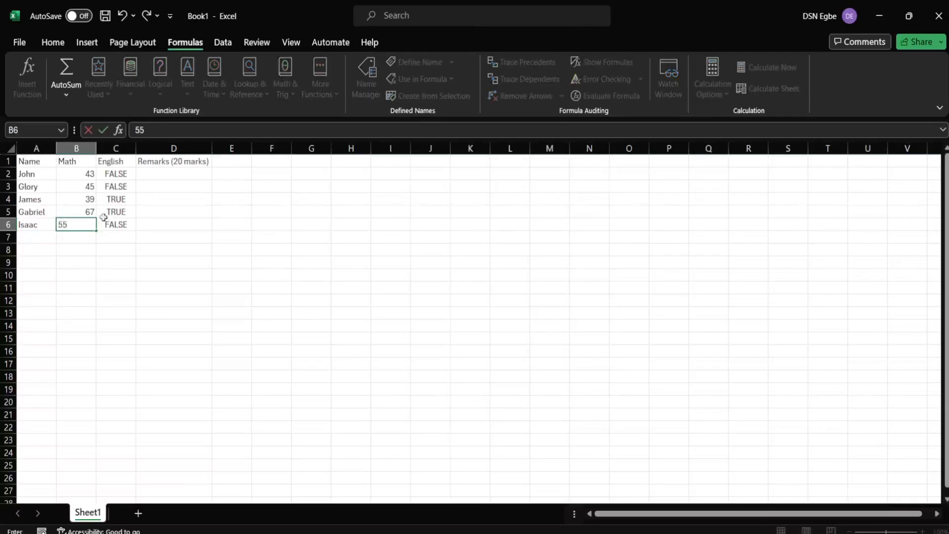
Replace the English values in C2:C6 with the scores 63, 72, 54, 76 and 23
click(127, 174)
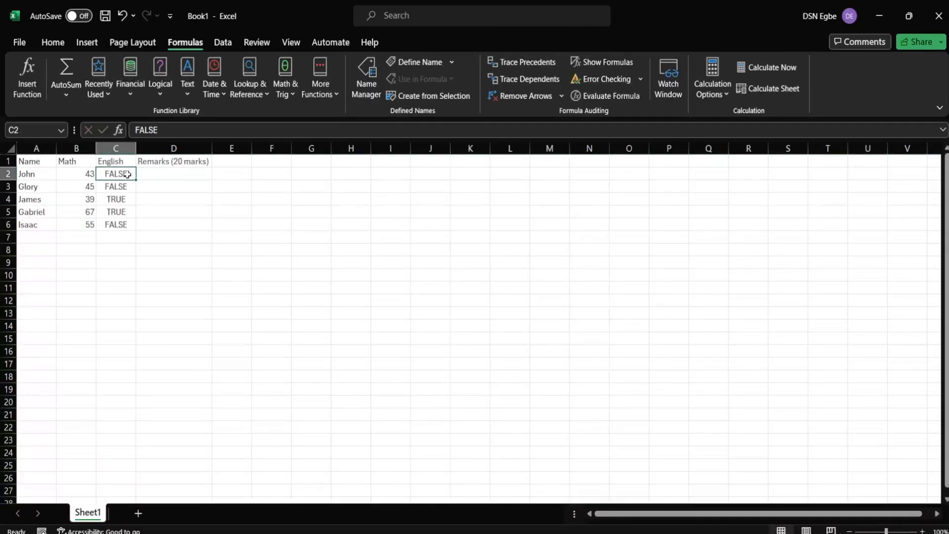
text(58)
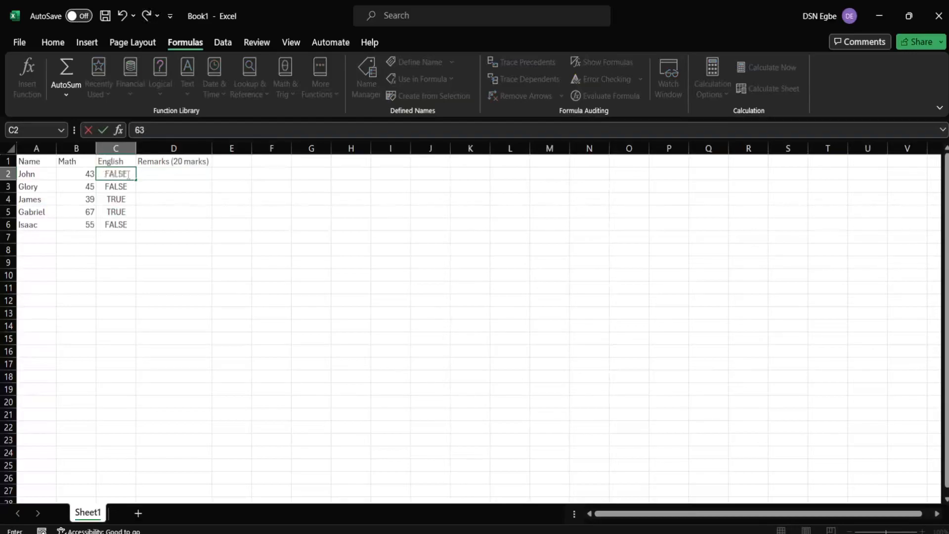
key(Return)
text(72)
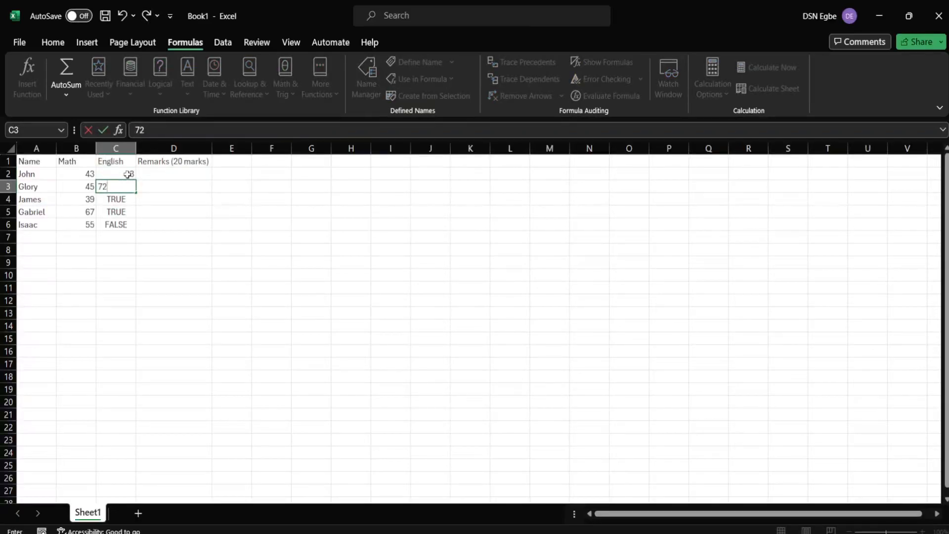
key(Return)
text(54)
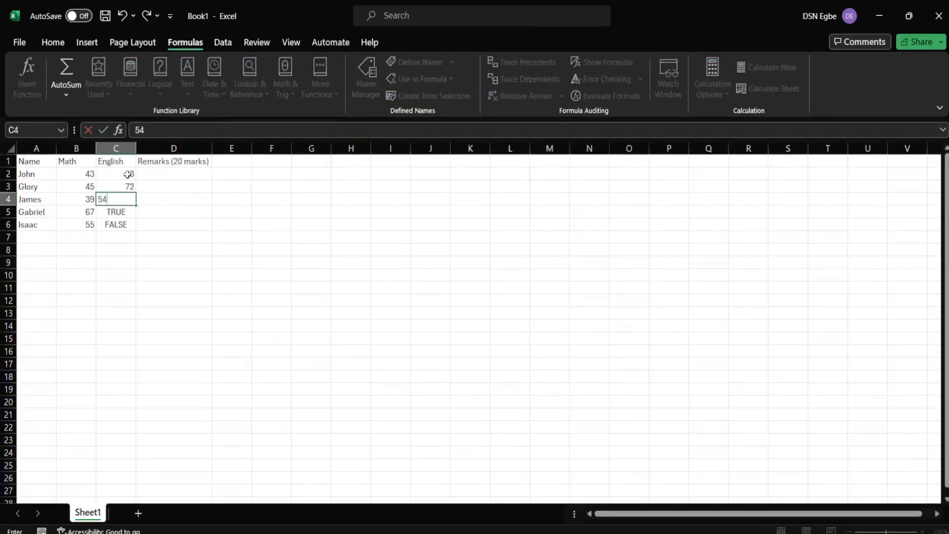
key(Return)
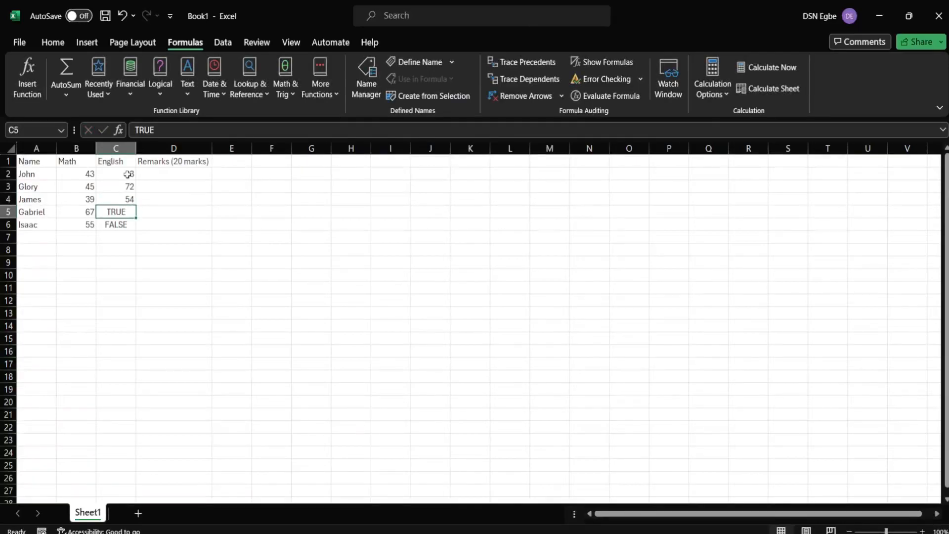
text(76)
key(Return)
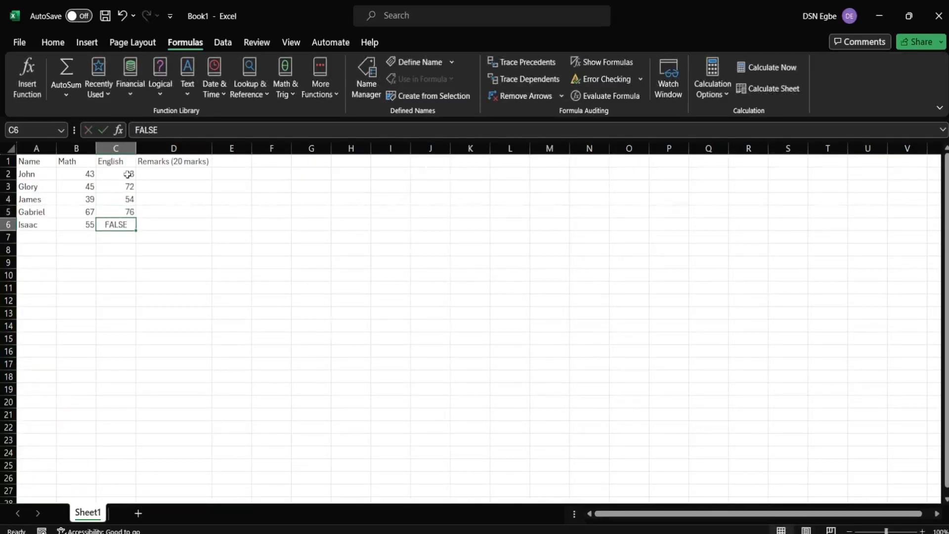
text(23)
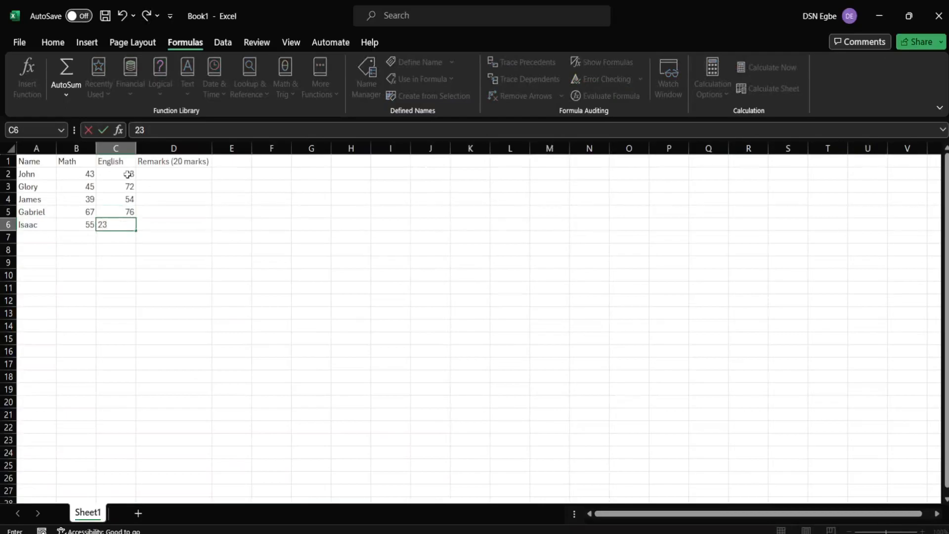
click(181, 178)
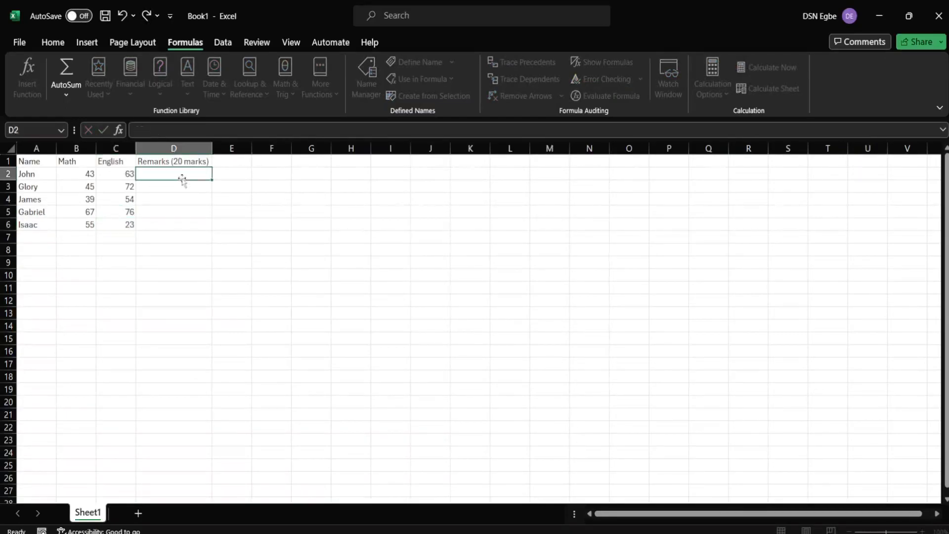
Insert a new column before the Remarks column and head it "Total" in D1
right_click(181, 151)
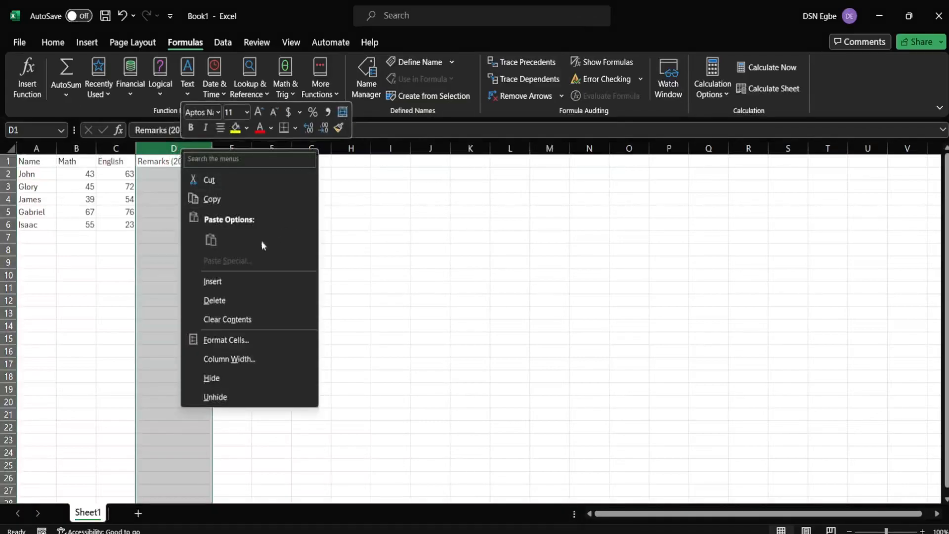
click(229, 280)
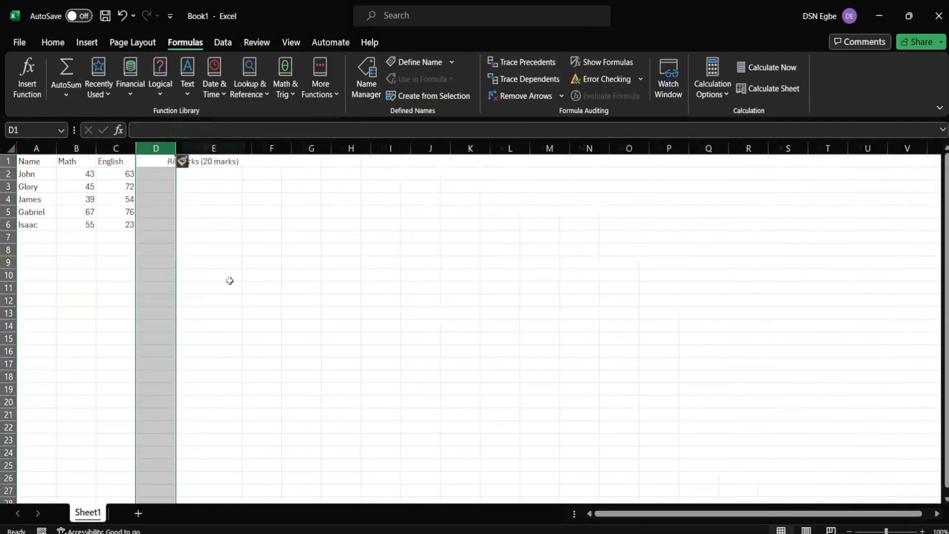
double_click(155, 162)
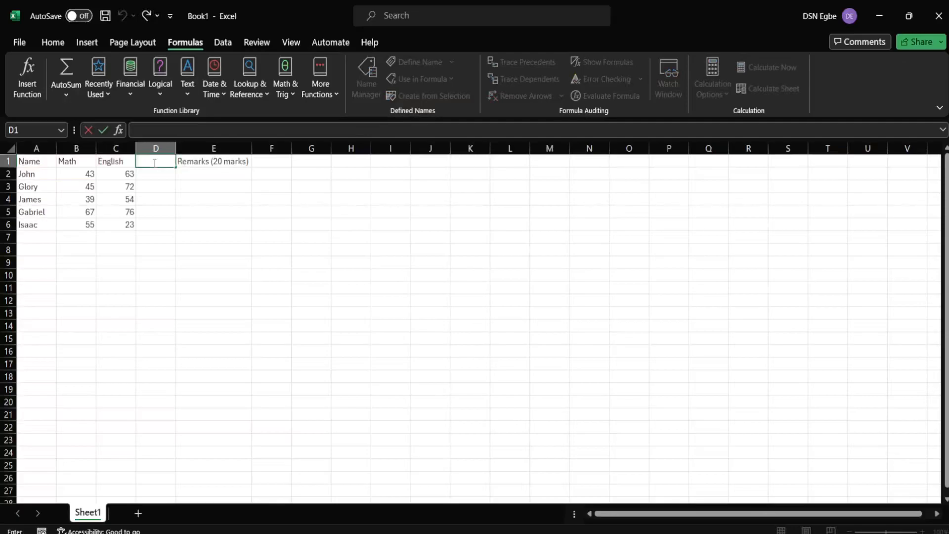
text(Total)
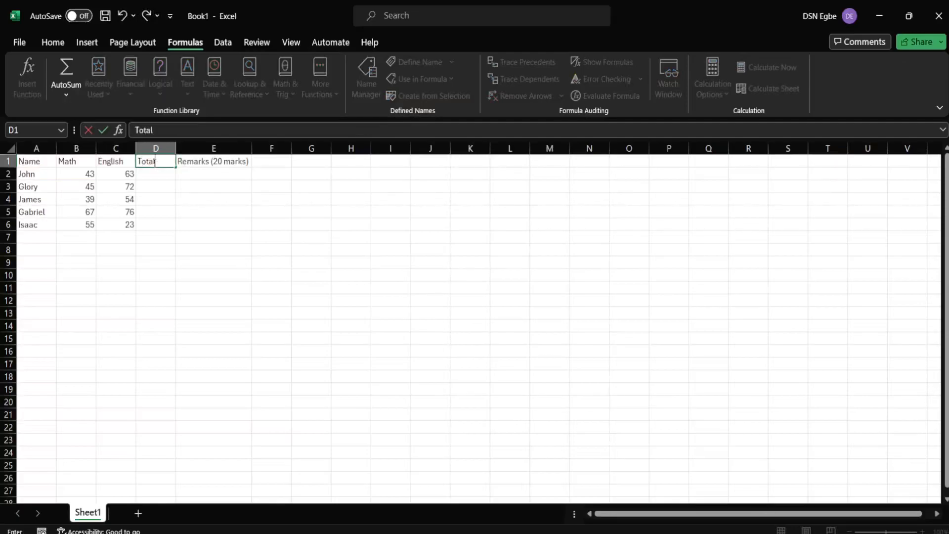
key(Return)
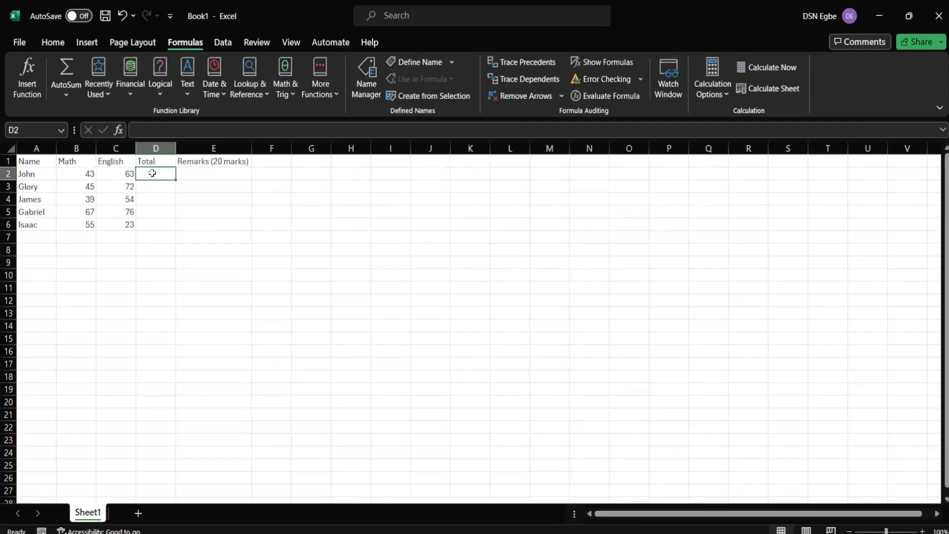
Add the Math and English scores in D2 with =SUM(B2:C2) and fill the formula down to D6
text(=SUM)
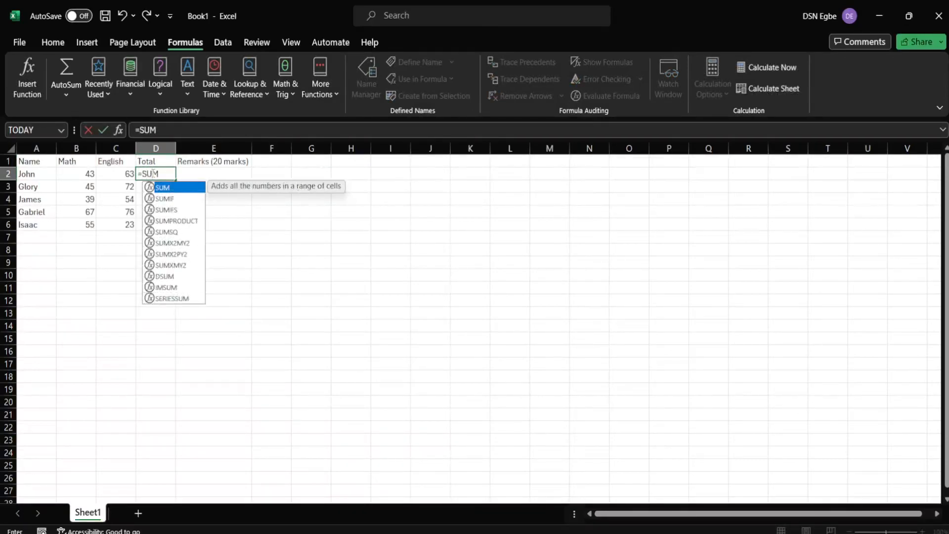
text(()
click(88, 177)
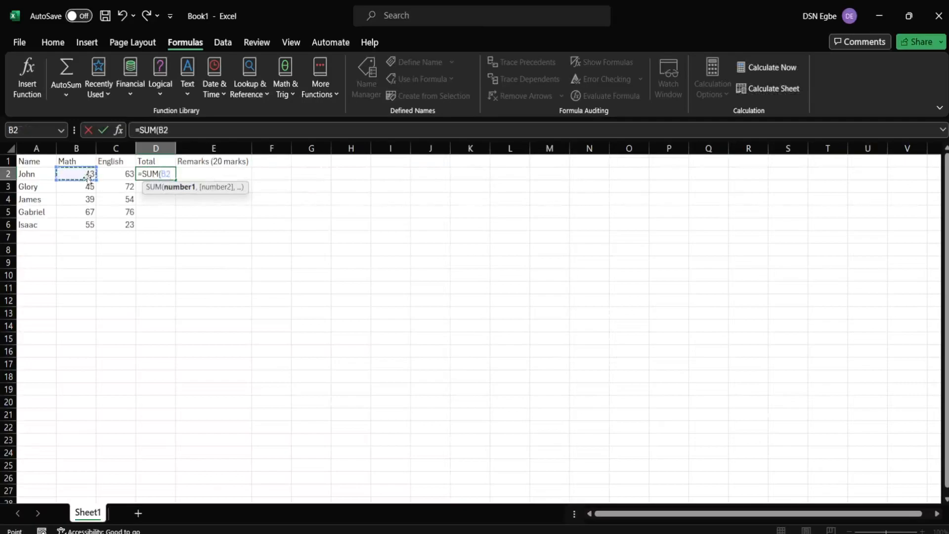
click(116, 177)
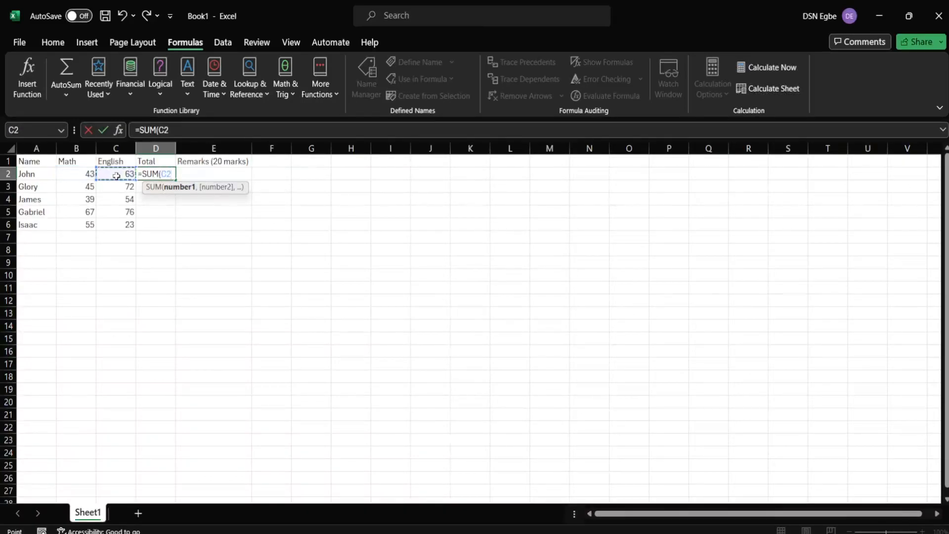
click(86, 173)
drag(86, 173, 119, 174)
text())
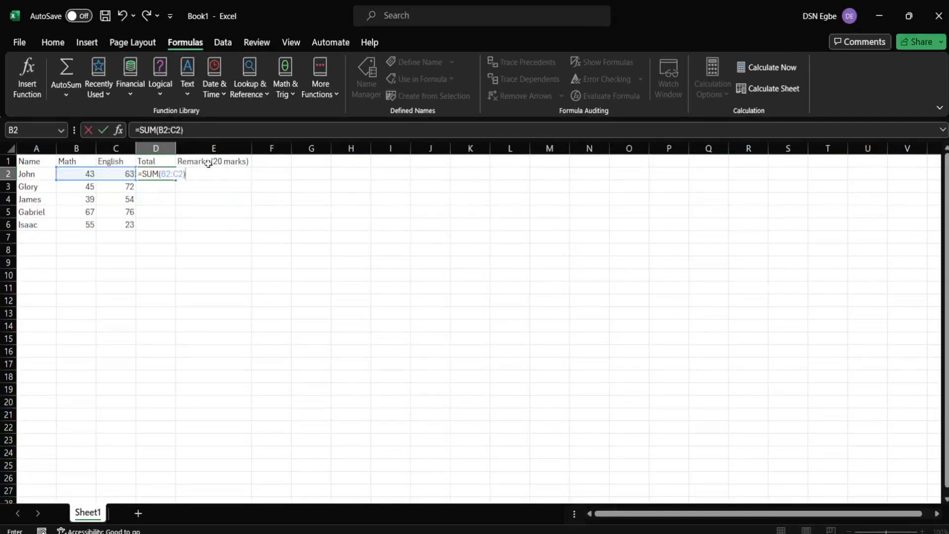
key(Return)
click(158, 172)
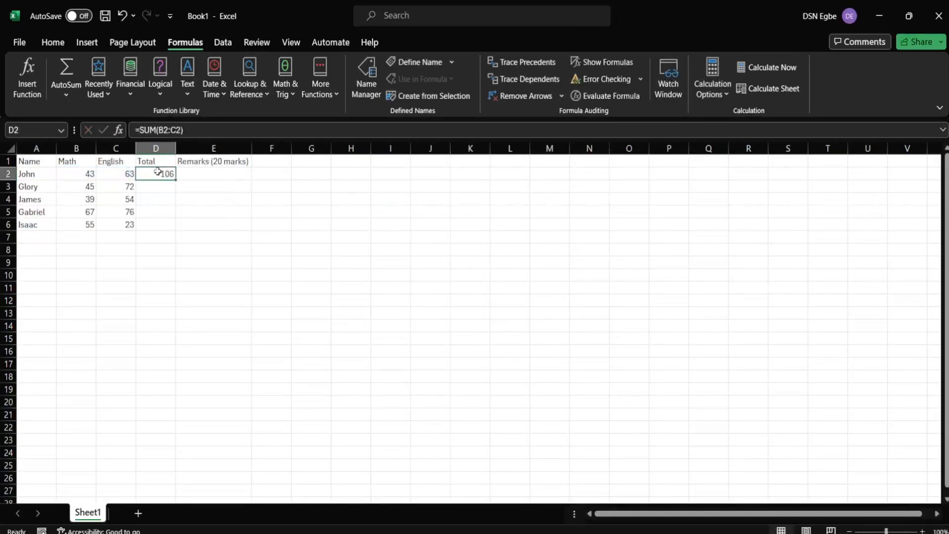
drag(176, 180, 173, 233)
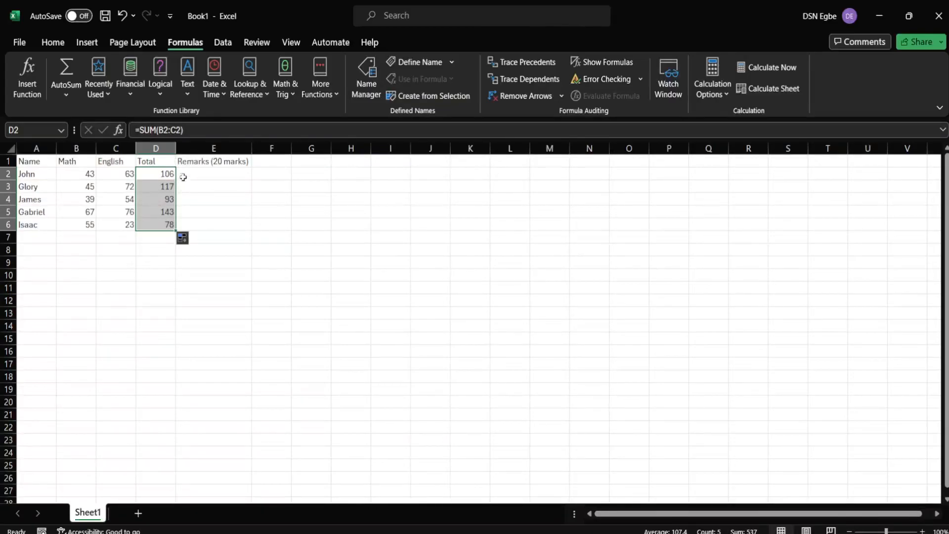
Shorten the heading in E1 to "Remarks" by removing the bracketed marks note
double_click(220, 161)
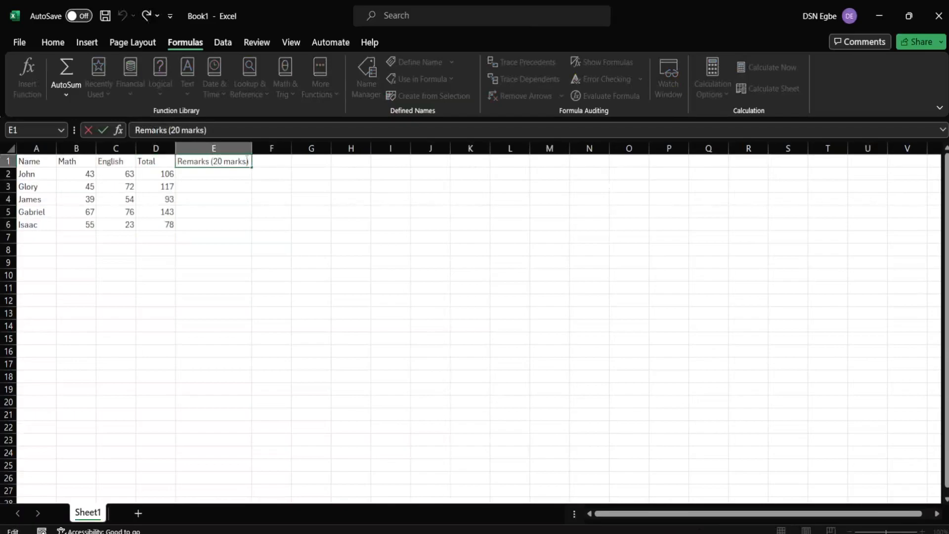
drag(250, 161, 211, 162)
key(BackSpace)
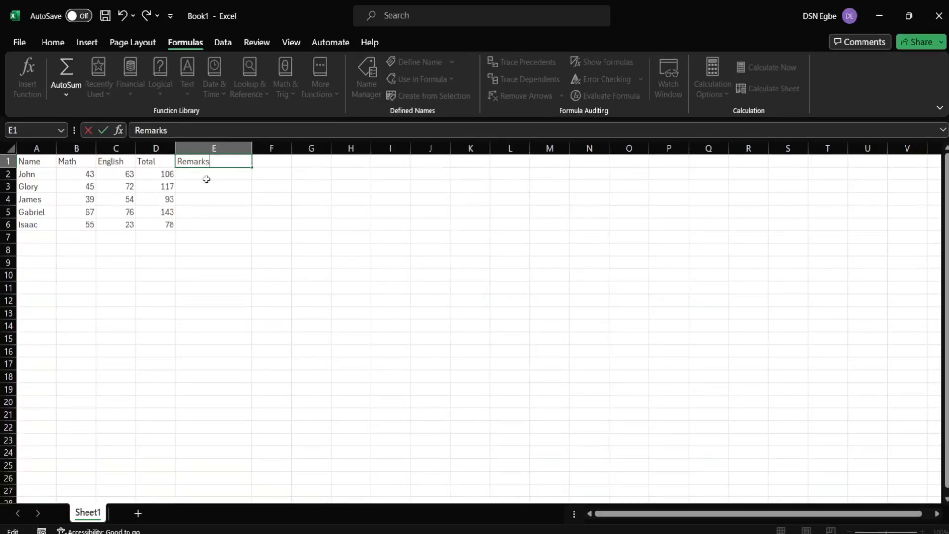
Enter =IF(D2 > 100, "Pass", "Failed") in E2 and fill the formula down to E6
key(ctrl+Return)
click(209, 176)
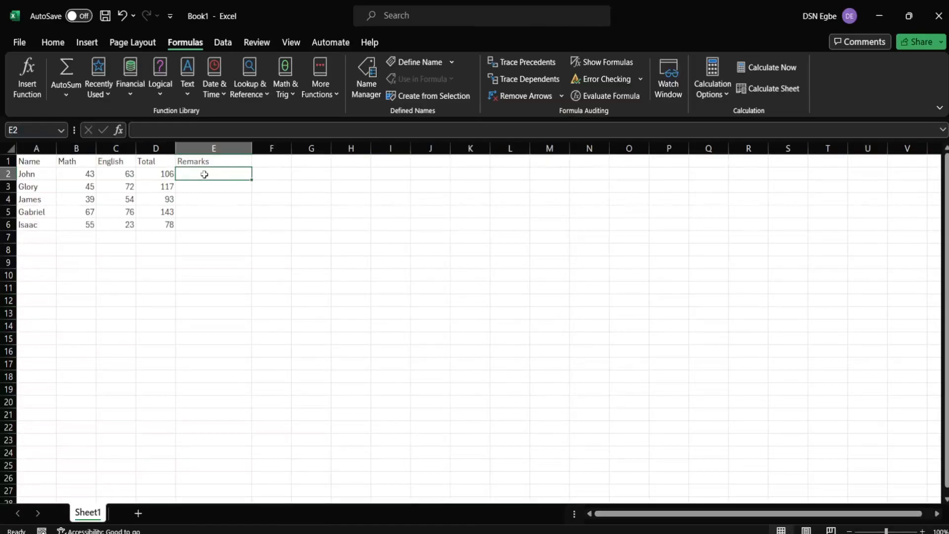
text(=)
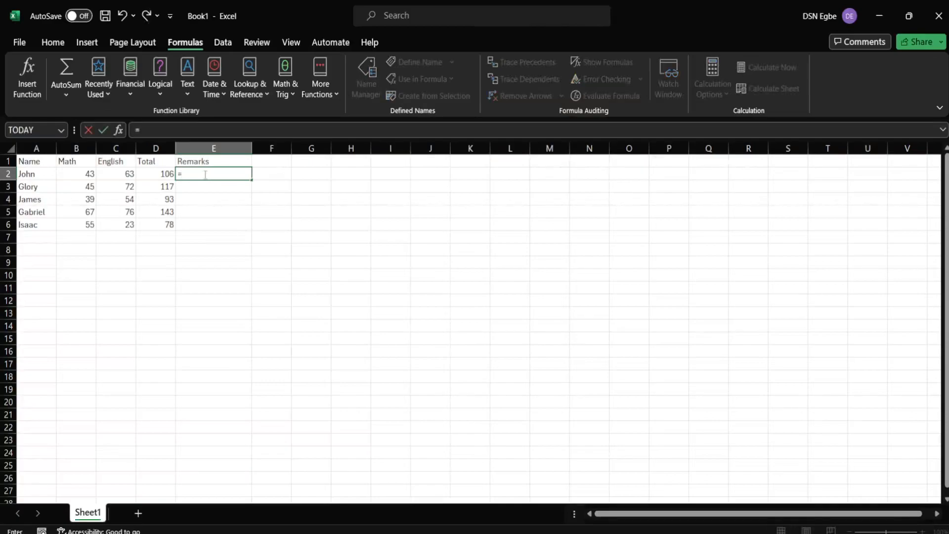
text(IF()
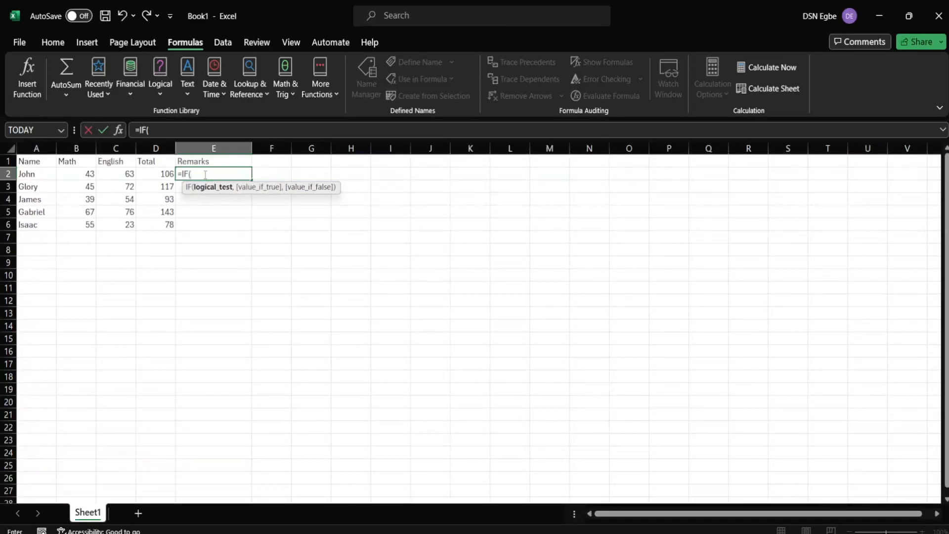
click(161, 173)
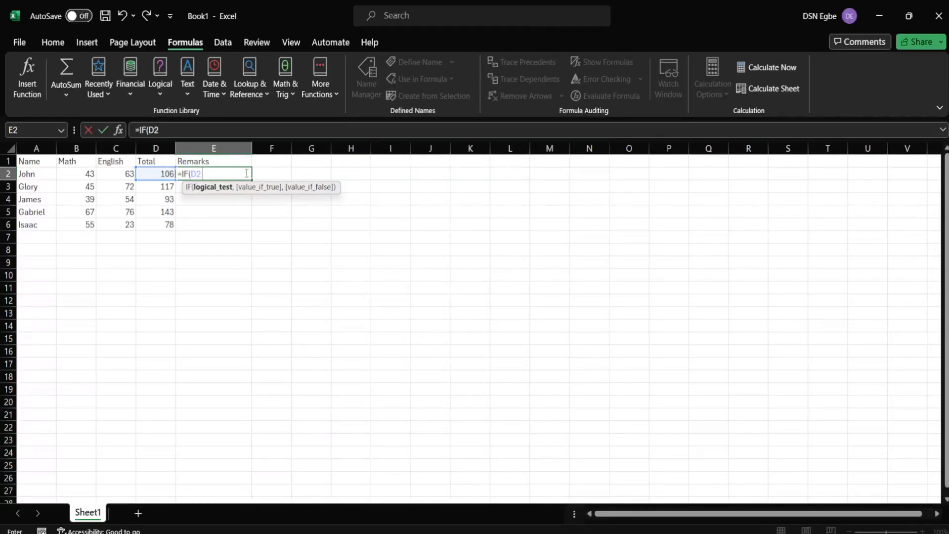
text(> 100,)
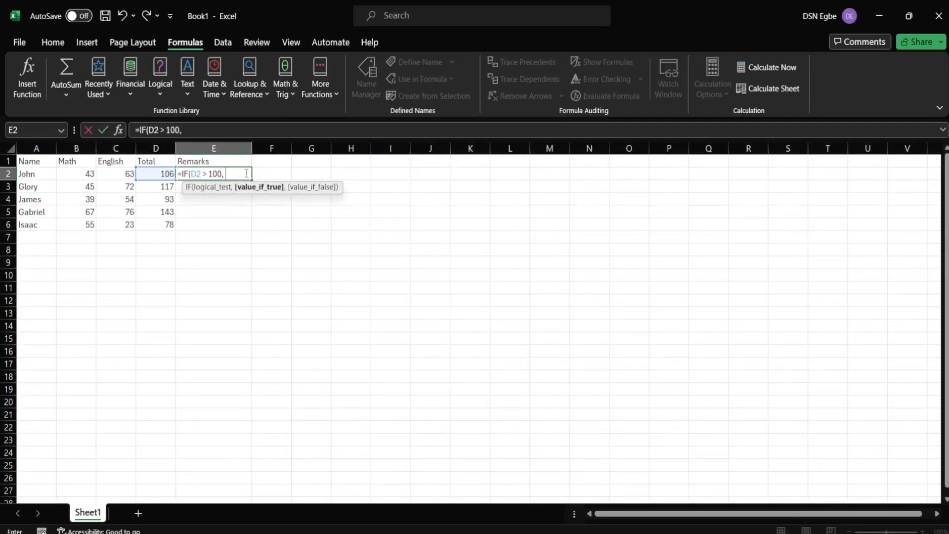
text( "Pass",)
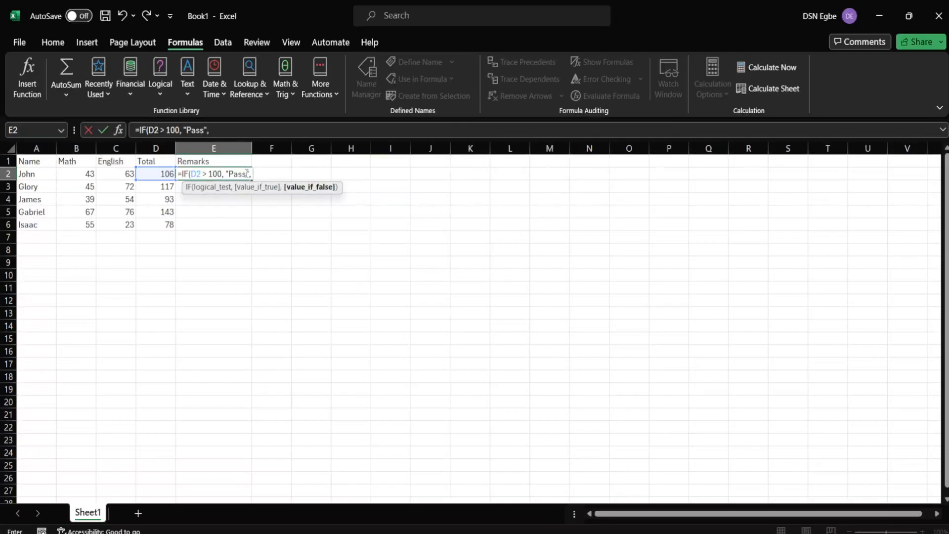
text( "Failed"))
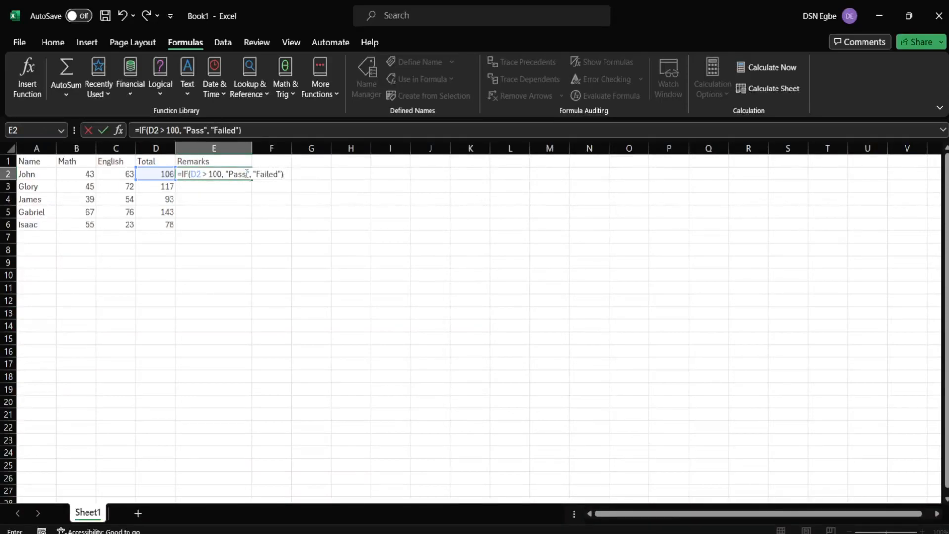
key(Return)
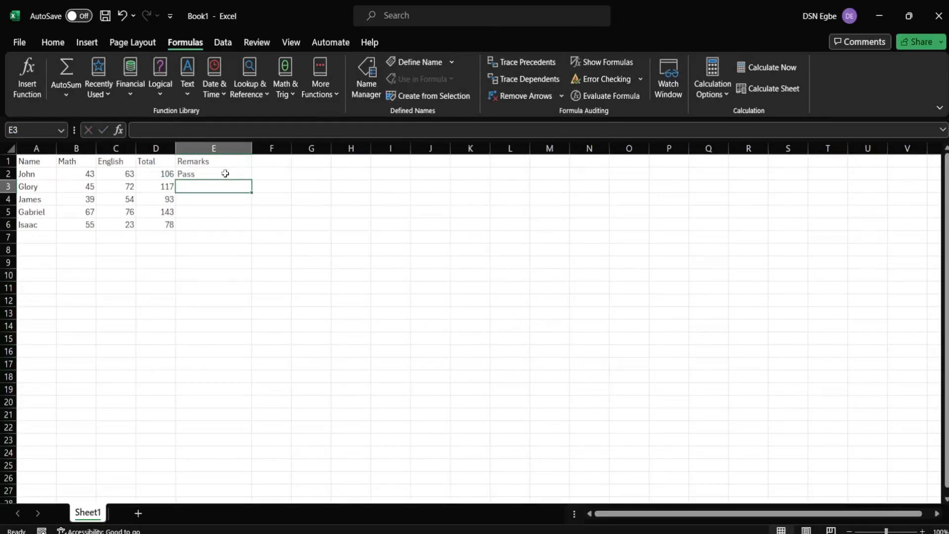
click(225, 174)
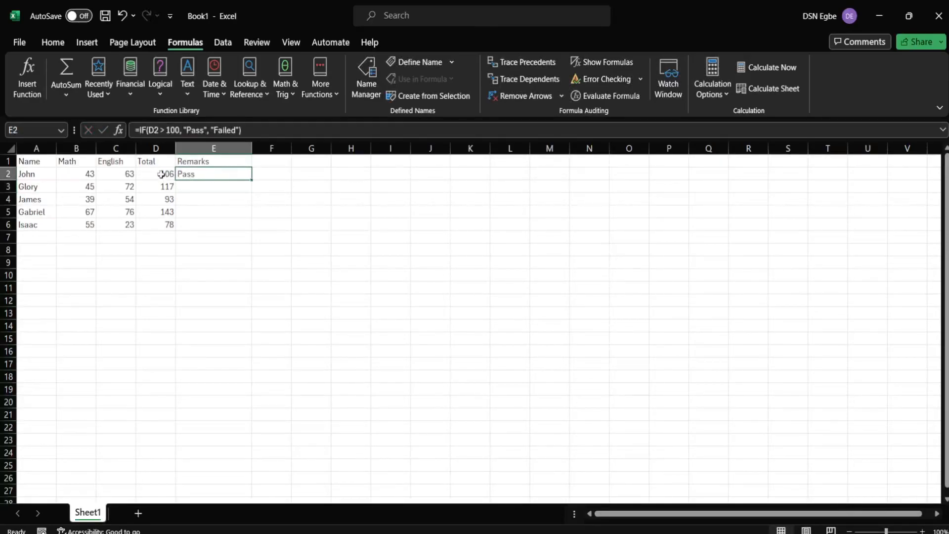
double_click(250, 178)
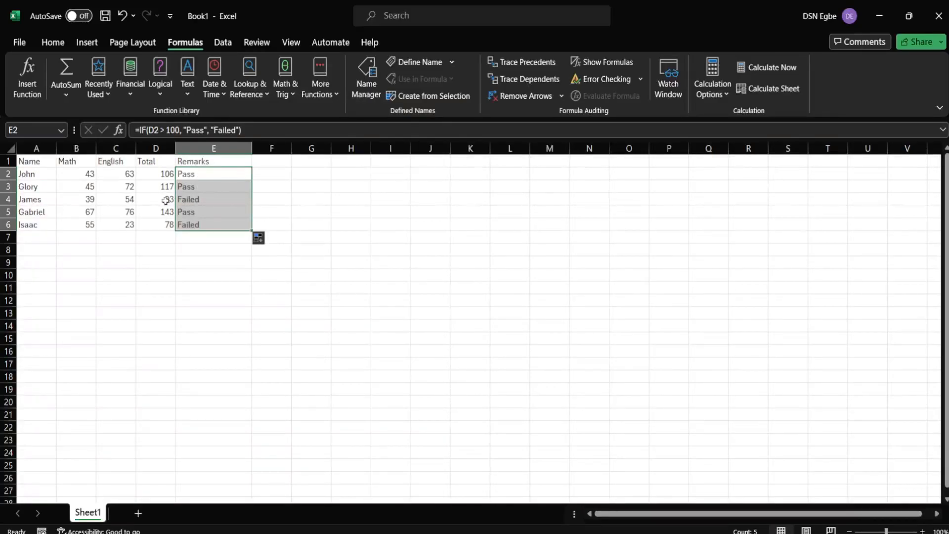
Replace "Failed" in the E2 formula with the nested IF(D2 > 150, "Excellent", "Failed") and fill the formula down to E6
double_click(202, 172)
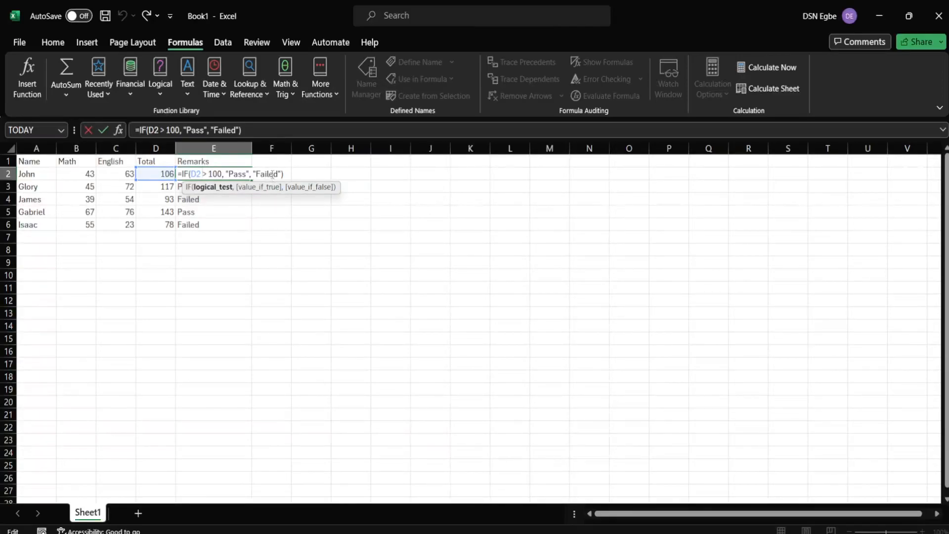
drag(282, 174, 256, 174)
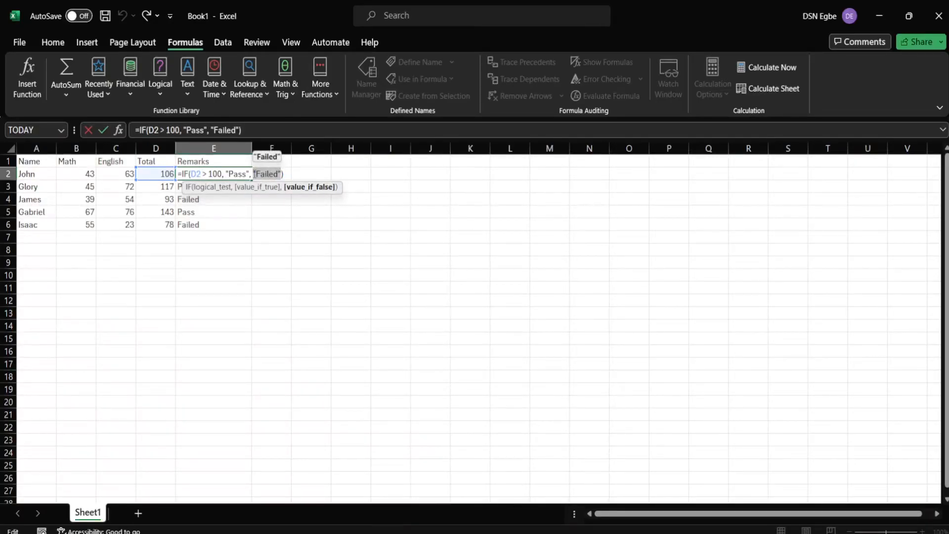
key(BackSpace)
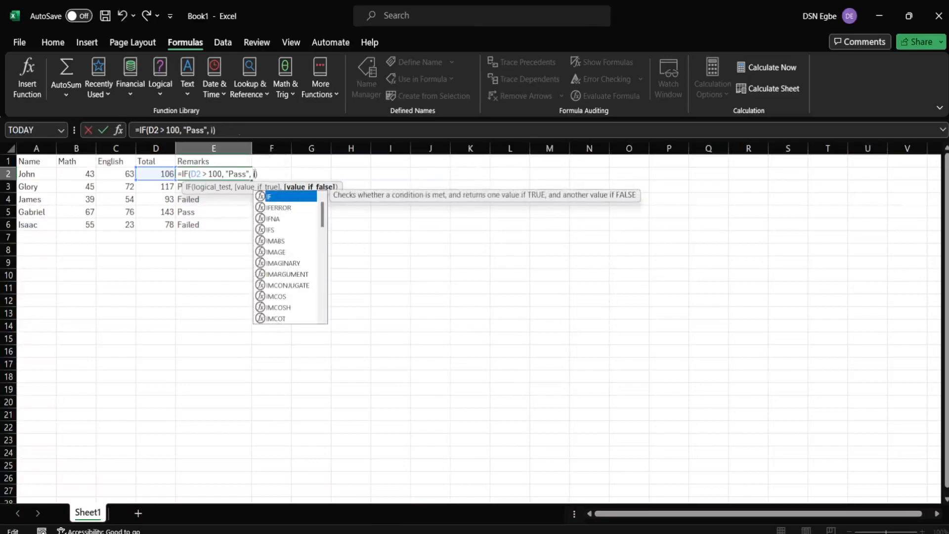
text(IF)
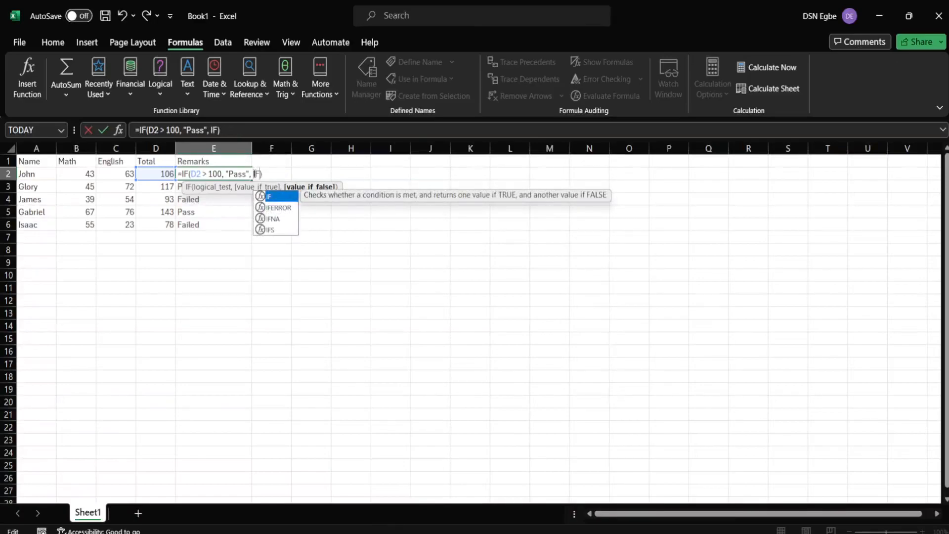
text((D)
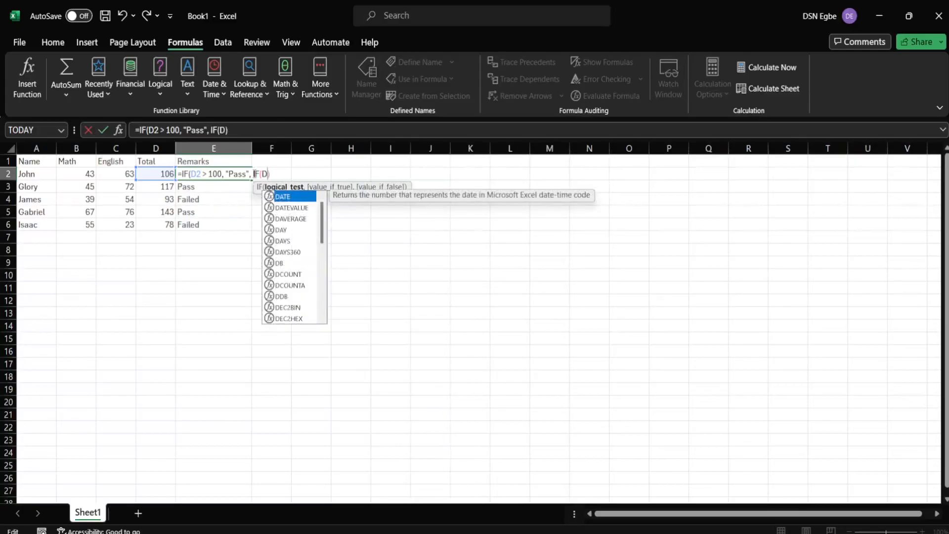
text(2)
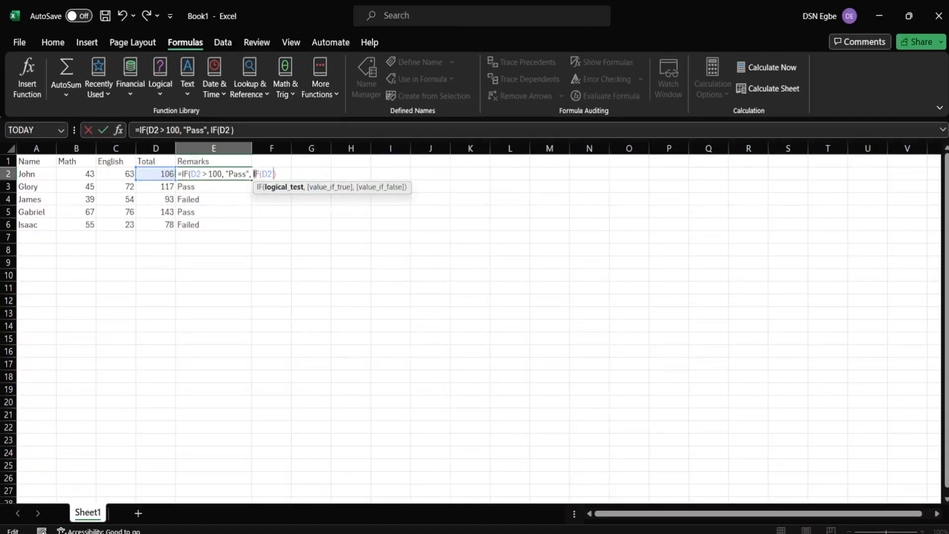
text( > 150)
text(, ")
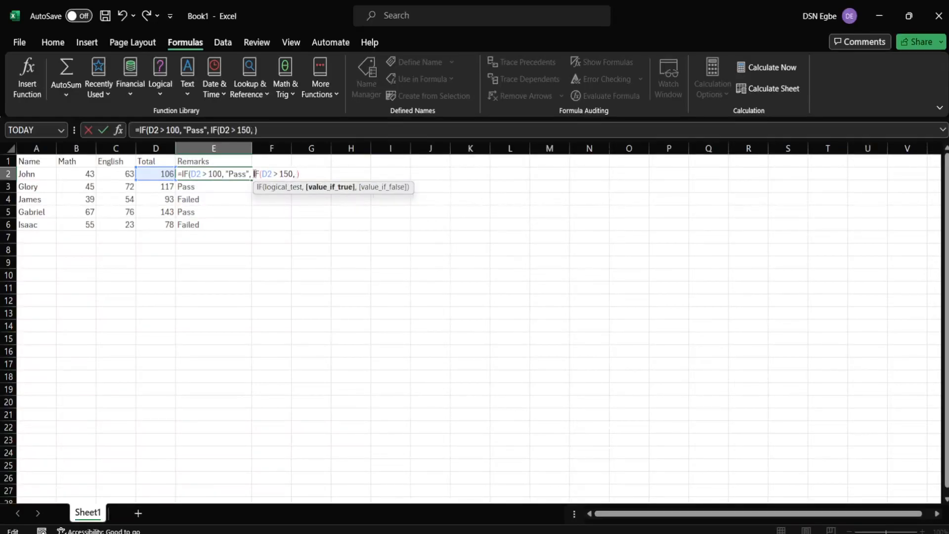
text(Excellent")
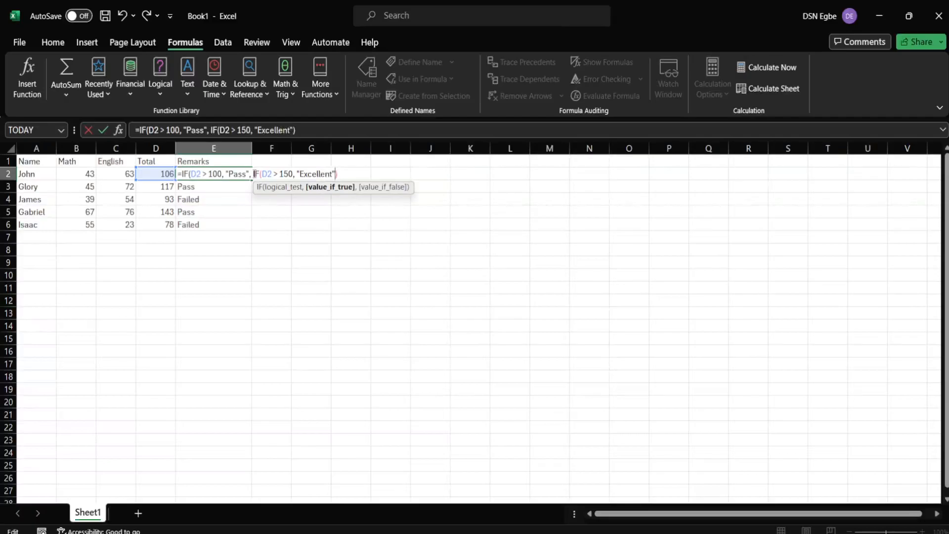
text(,)
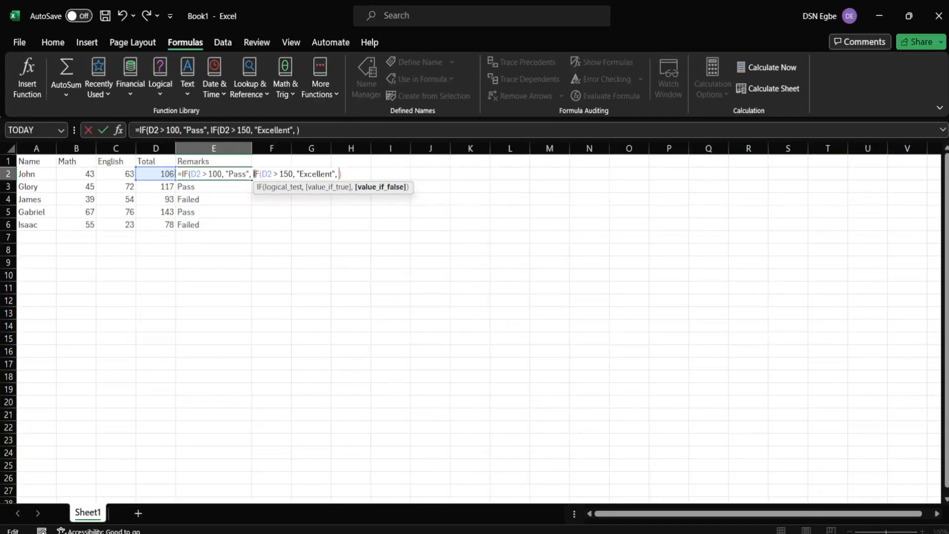
text("Failed"))
text())
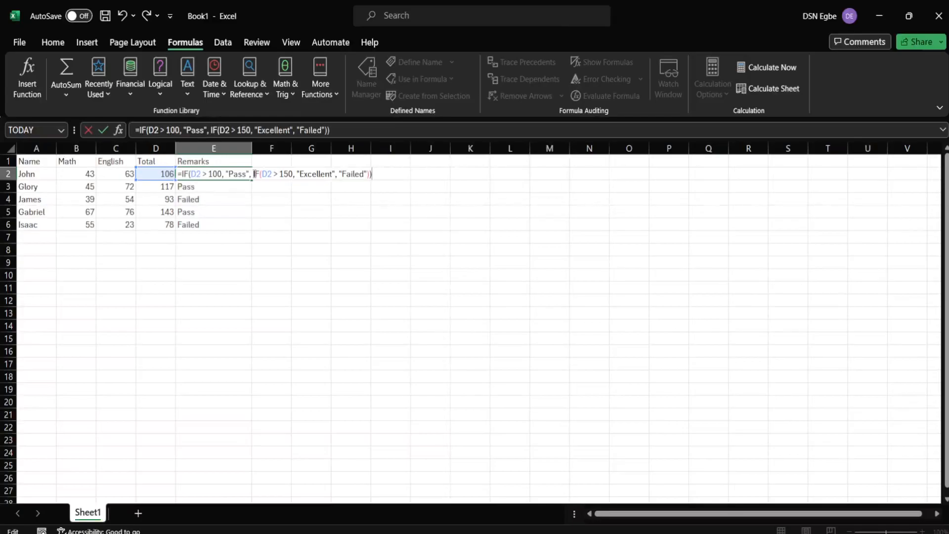
key(Return)
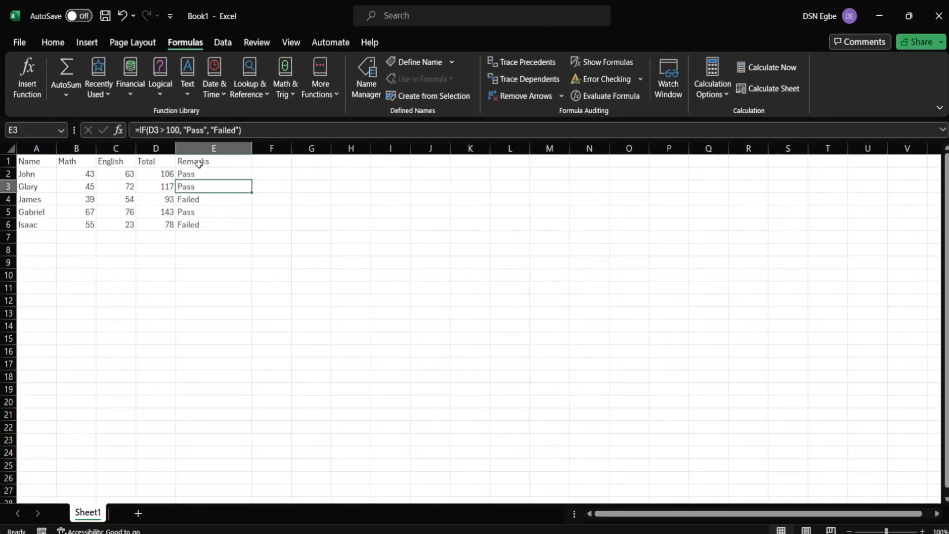
click(225, 174)
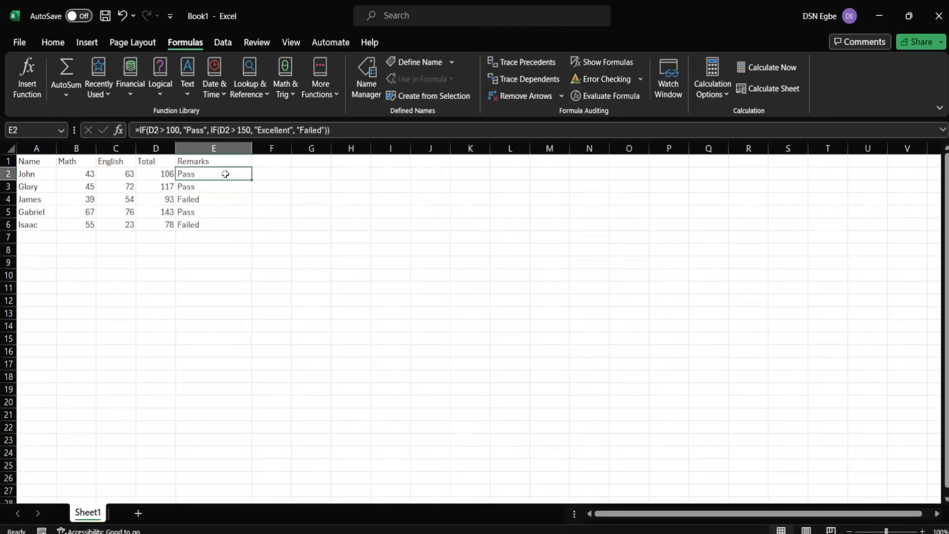
double_click(252, 179)
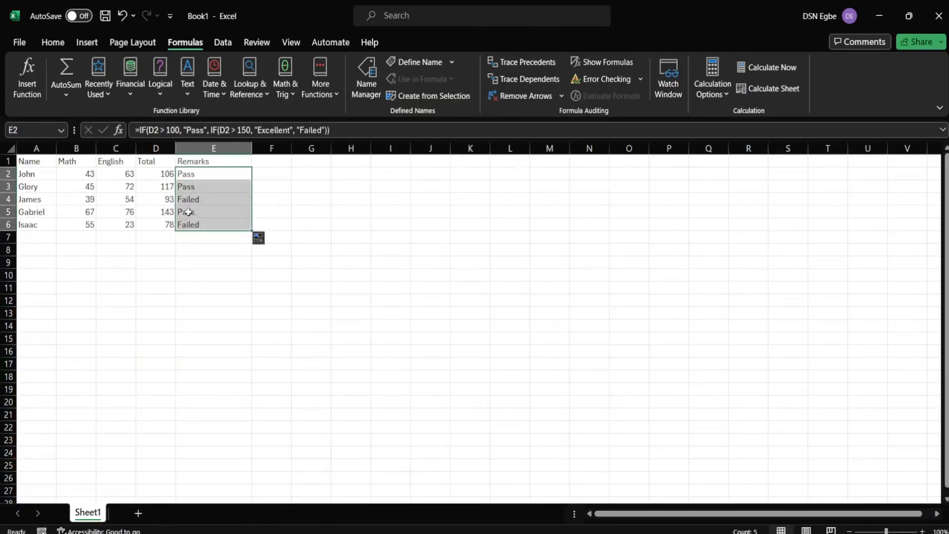
Add a student in row 7 with the student's first name, a Math score of 75 and an English score of 75
click(32, 241)
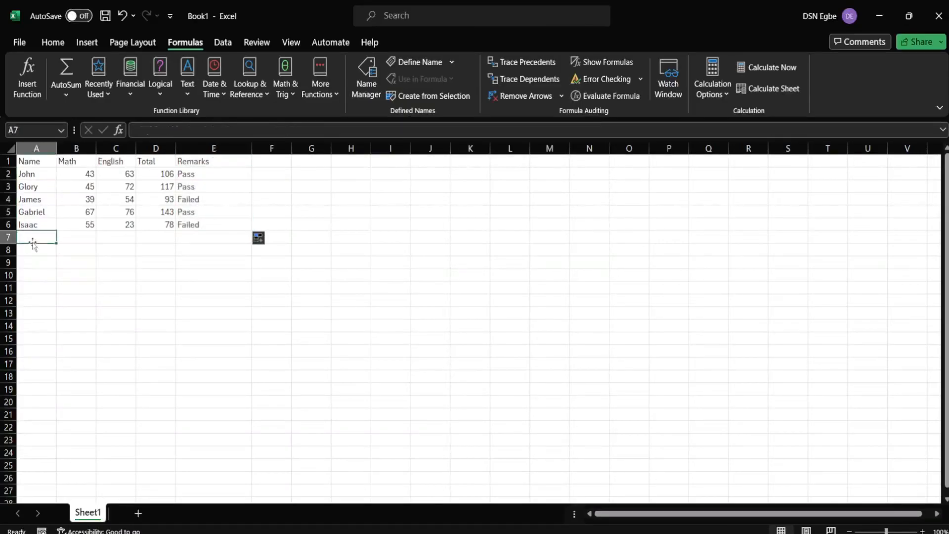
text(Robin)
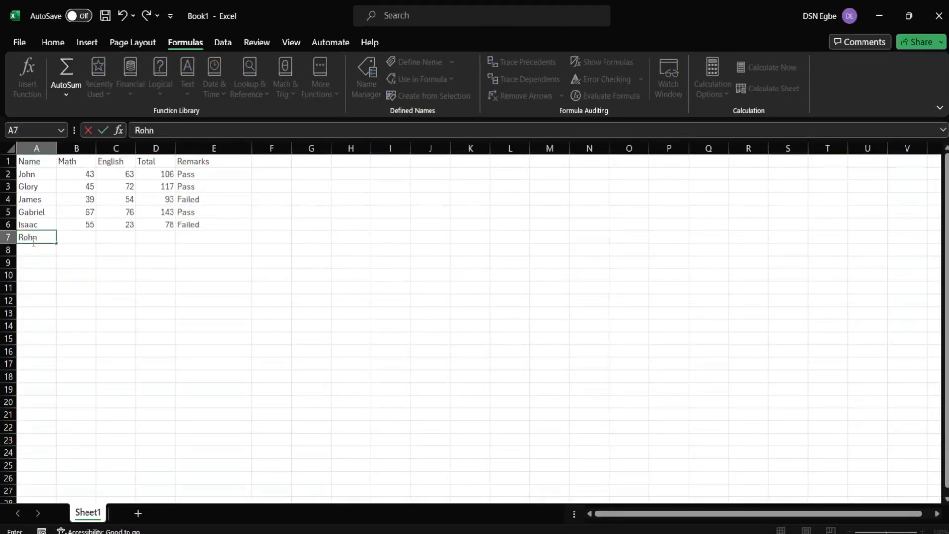
key(Tab)
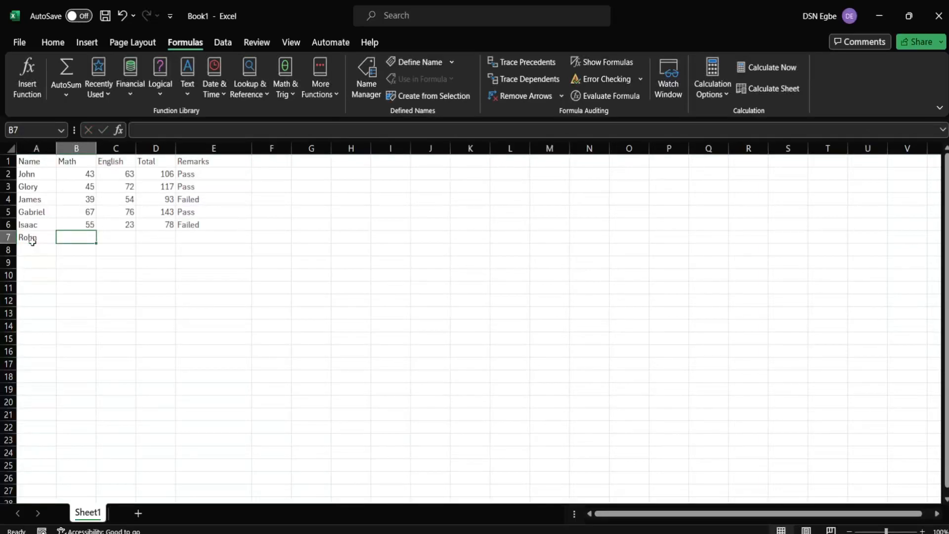
text(75)
key(Tab)
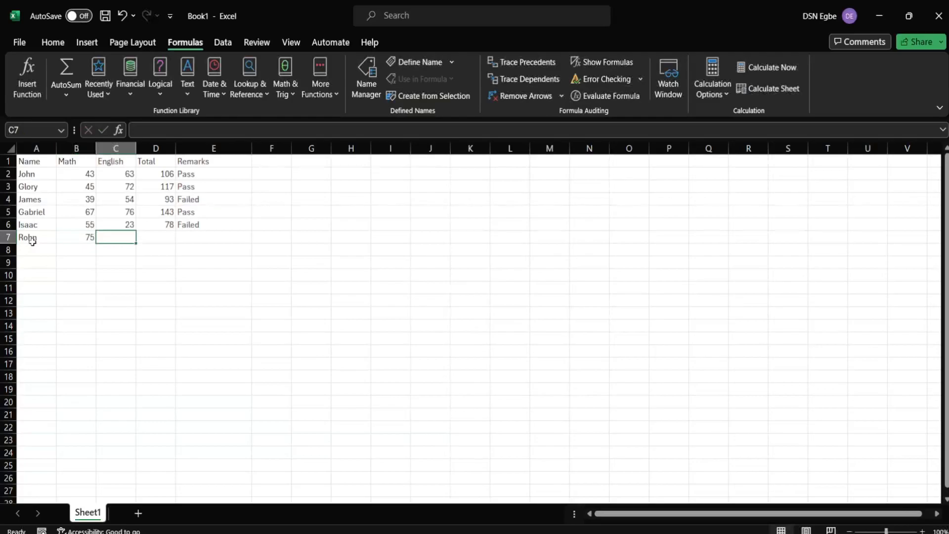
text(75)
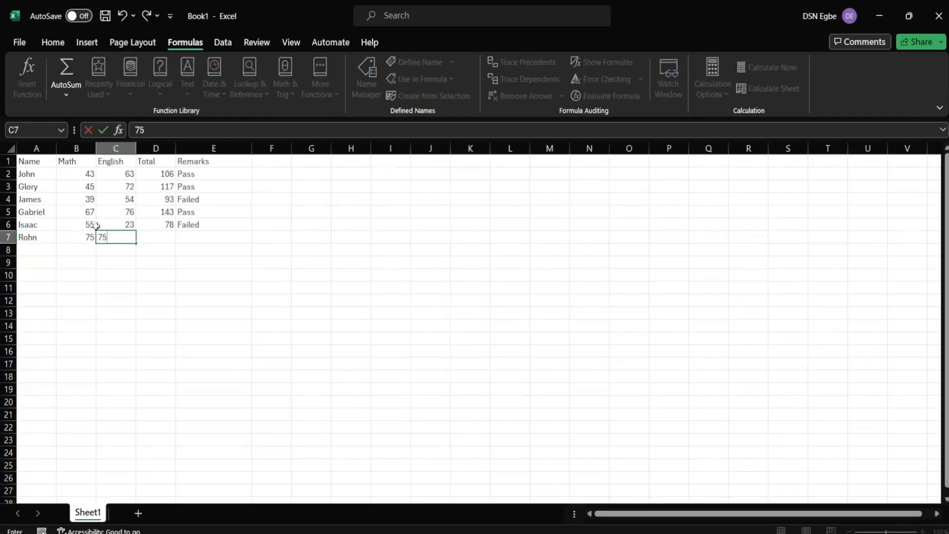
click(154, 237)
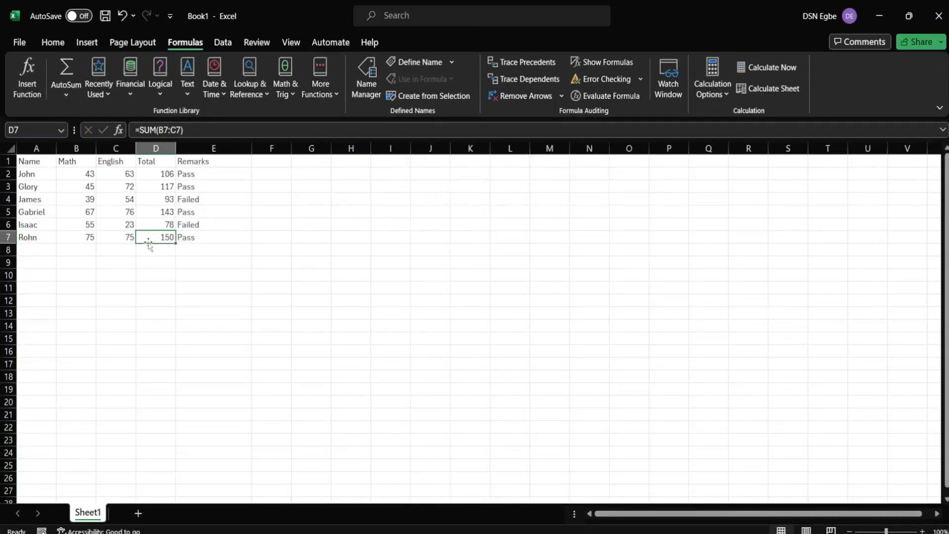
Set the Math score in B7 to 76 and check the Remarks formula in E7
double_click(93, 237)
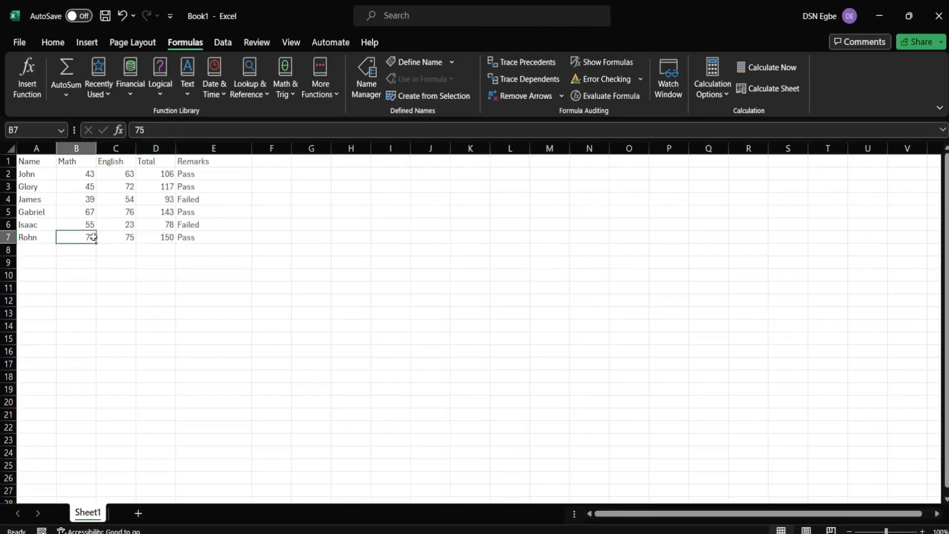
key(BackSpace)
text(6)
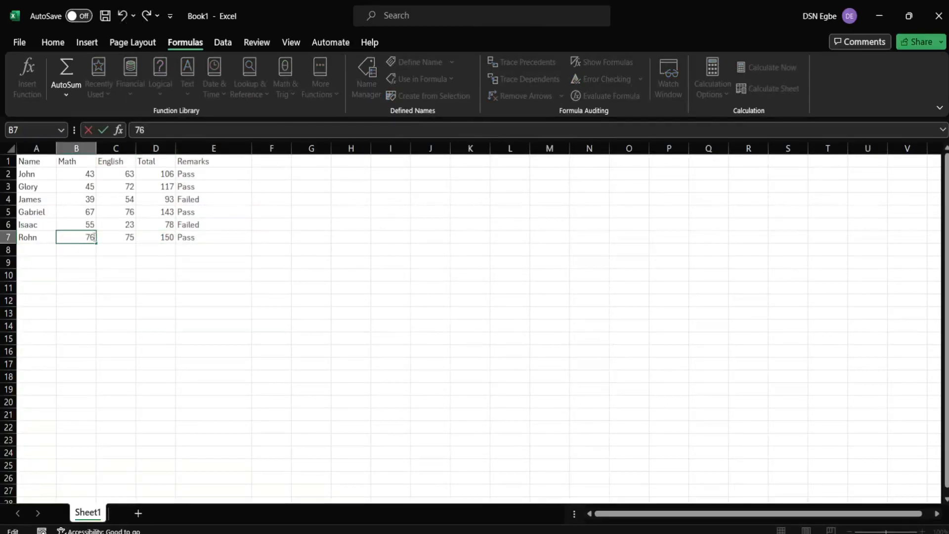
key(Return)
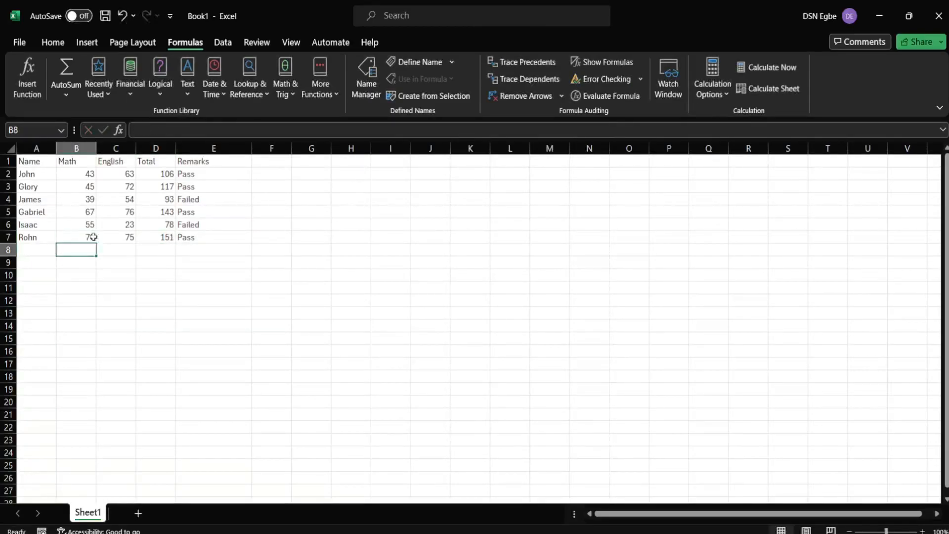
click(194, 240)
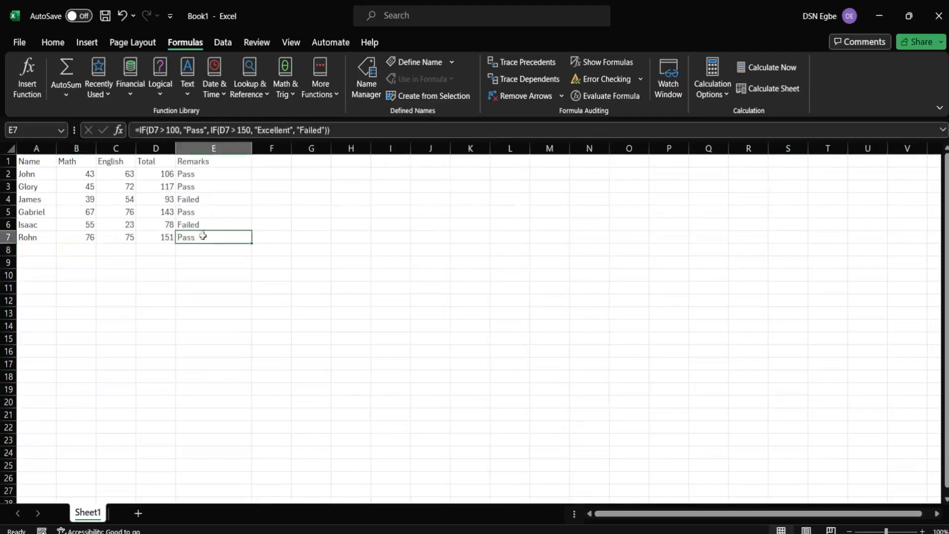
Change the outer IF in the E2 formula to test D2 > 150 and return "Excellent" when true
double_click(227, 174)
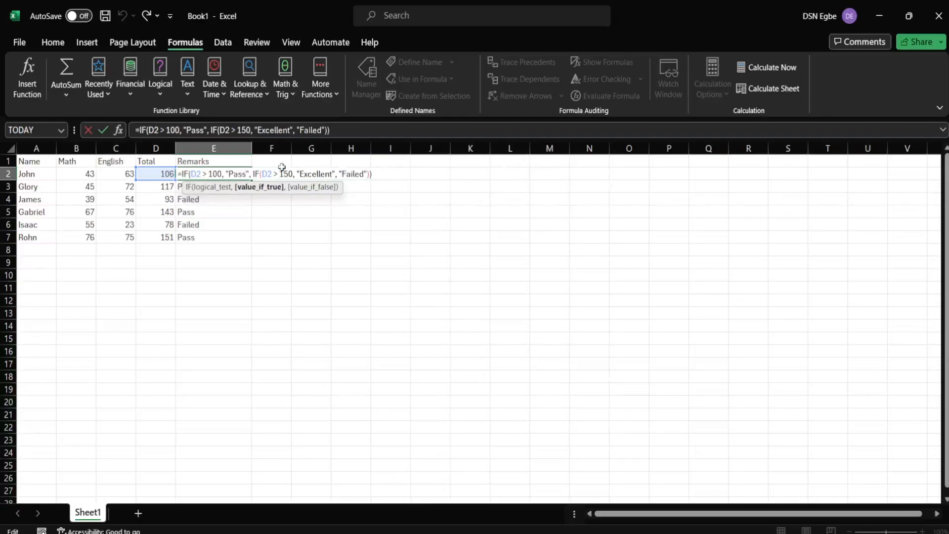
double_click(222, 174)
key(BackSpace)
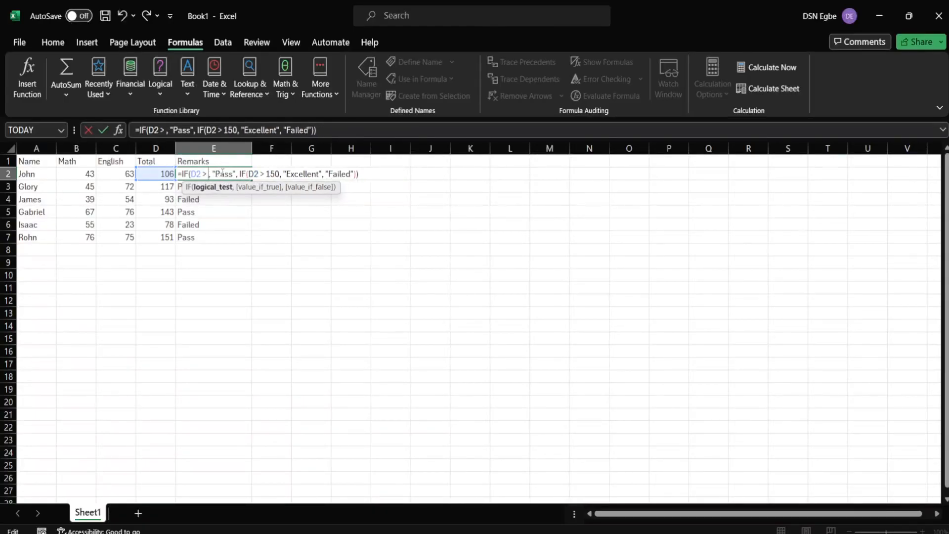
text(150)
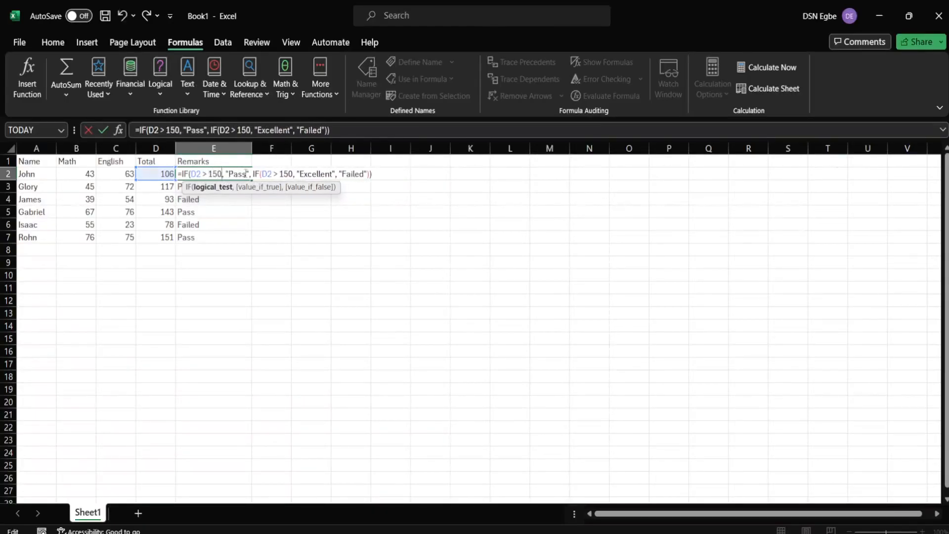
double_click(240, 174)
text(Exce)
key(BackSpace)
key(BackSpace)
key(BackSpace)
key(BackSpace)
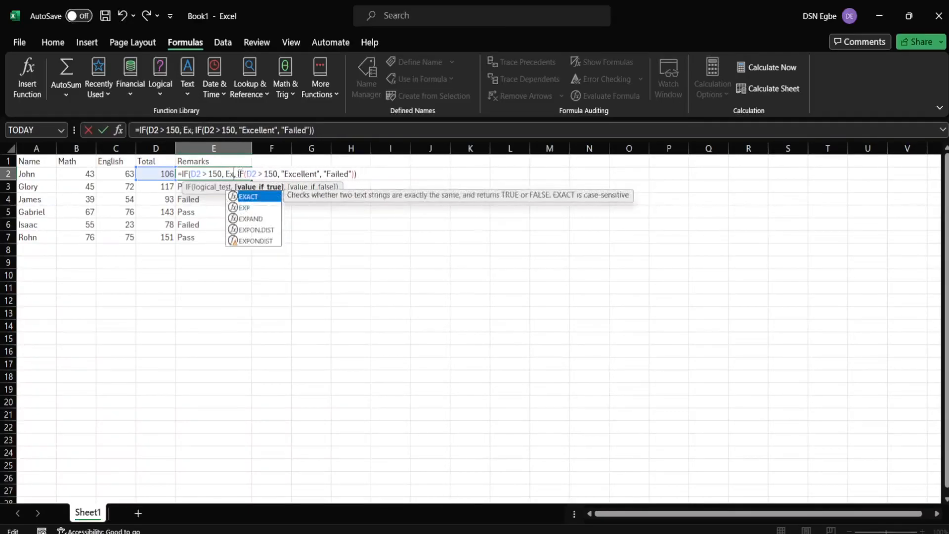
text("Excellent)
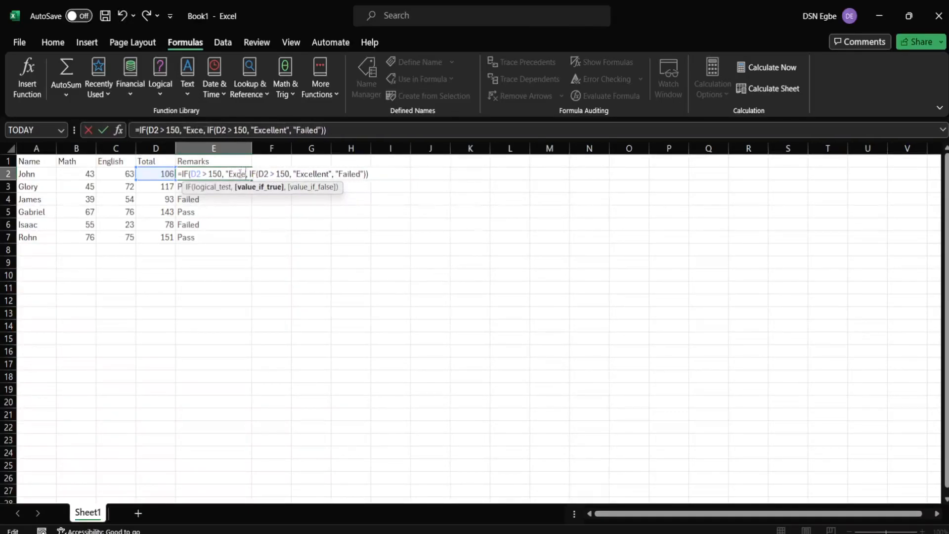
text(")
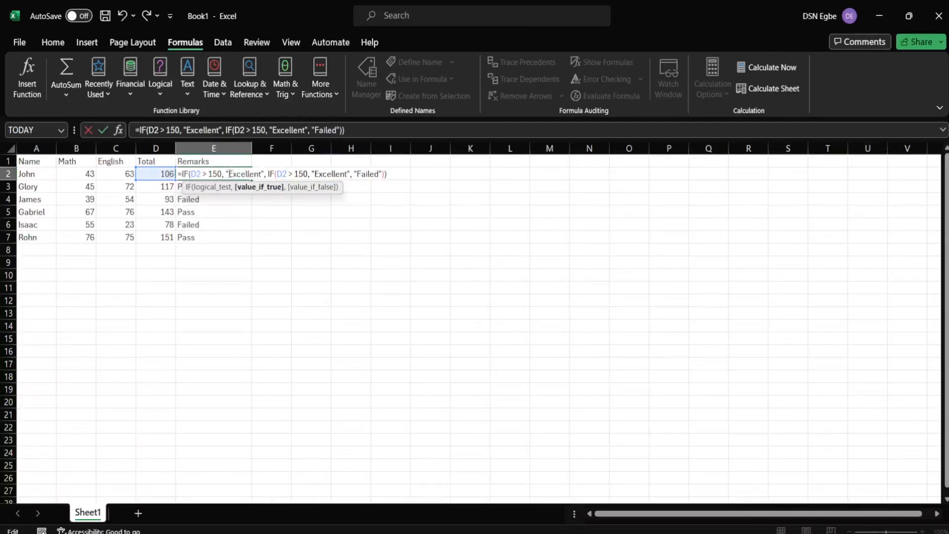
Change the nested IF in E2 to test D2 > 100 and return "Pass" when true, keeping "Failed" as the fallback
click(302, 174)
key(BackSpace)
text(0)
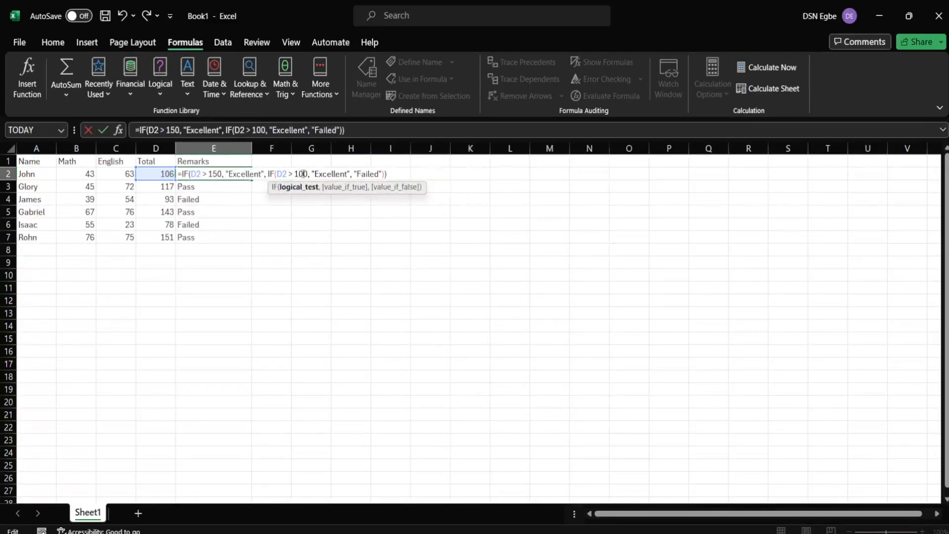
double_click(328, 174)
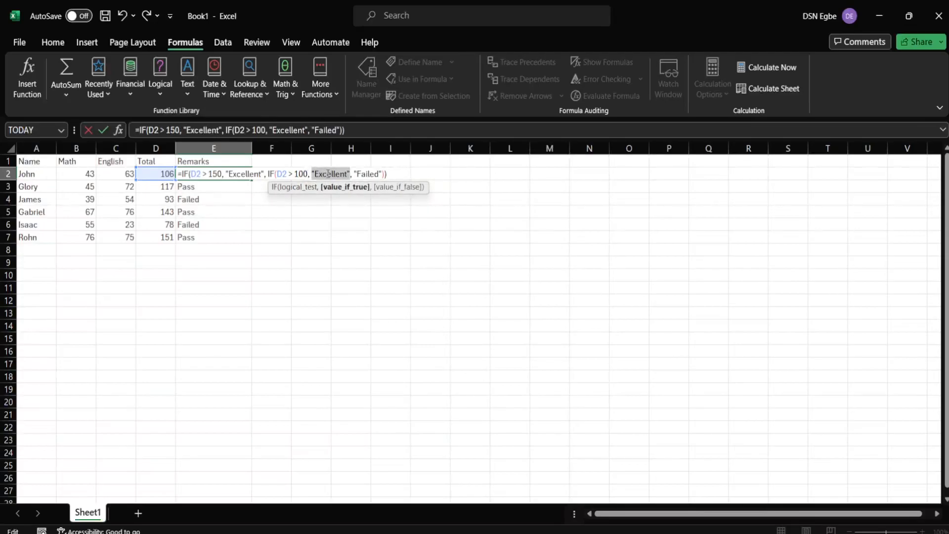
text(P)
key(BackSpace)
text("Pass")
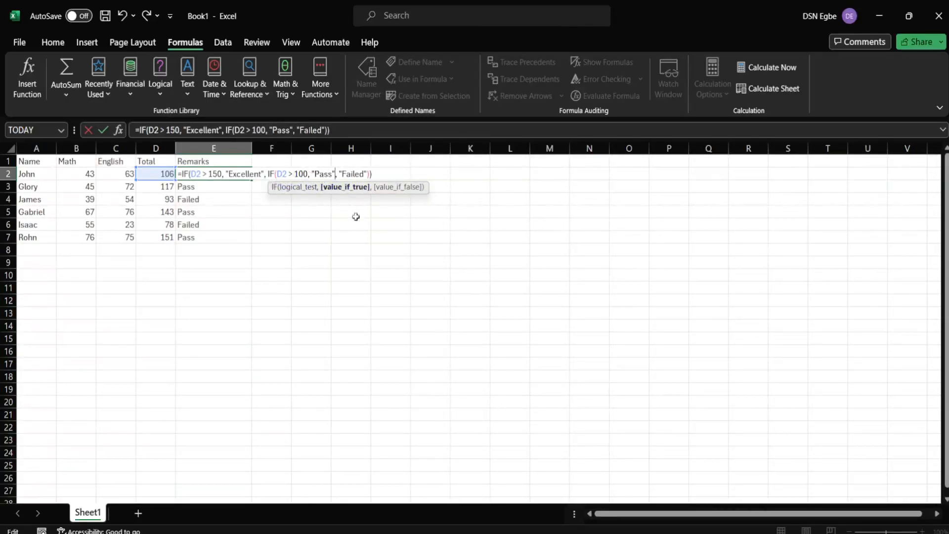
key(Return)
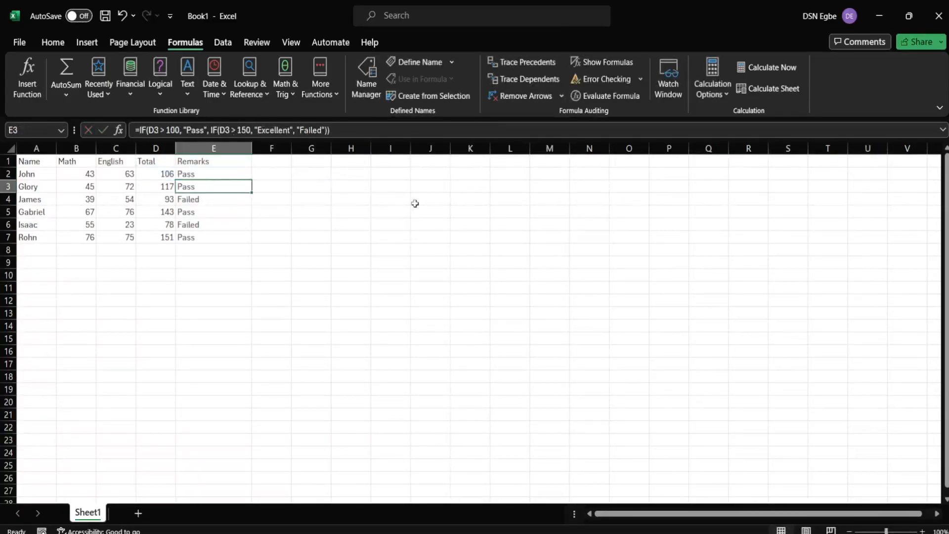
Fill the revised Remarks formula from E2 down to E7
click(248, 174)
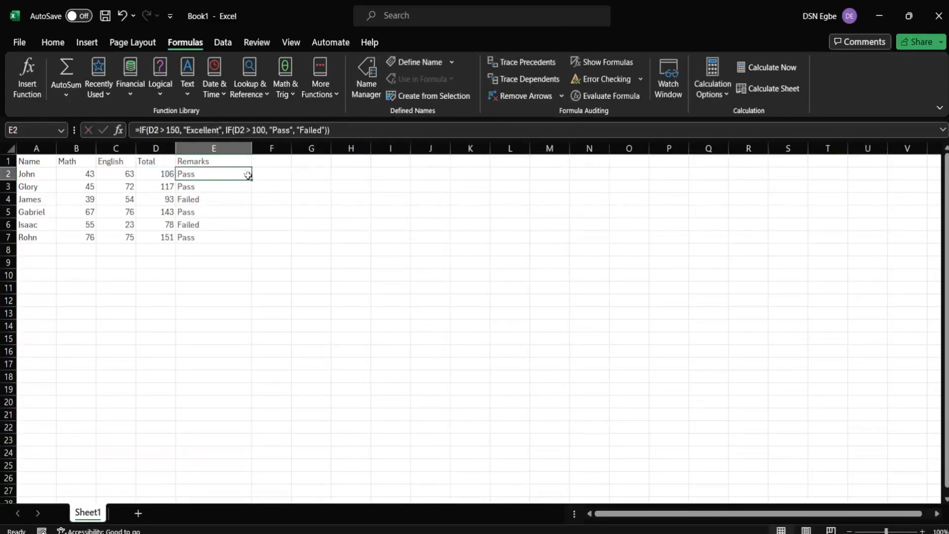
double_click(252, 180)
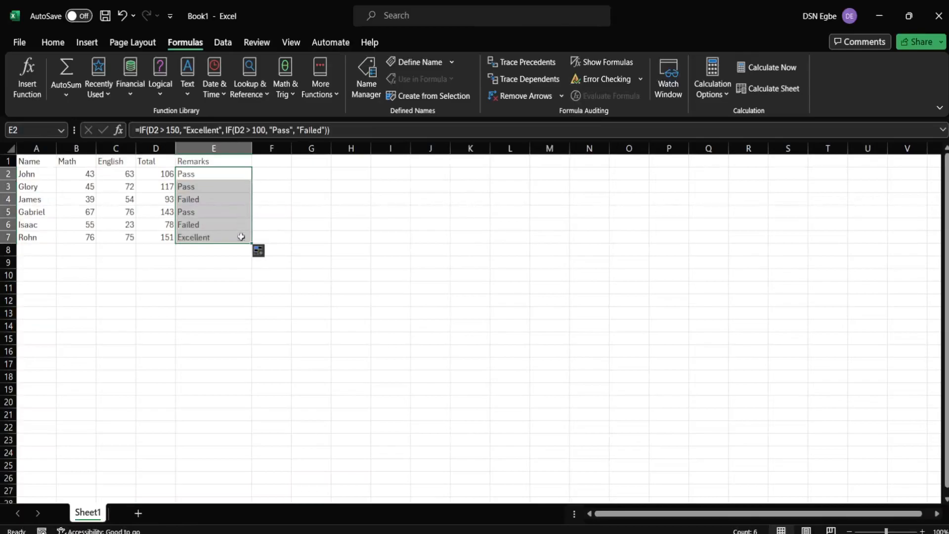
click(206, 263)
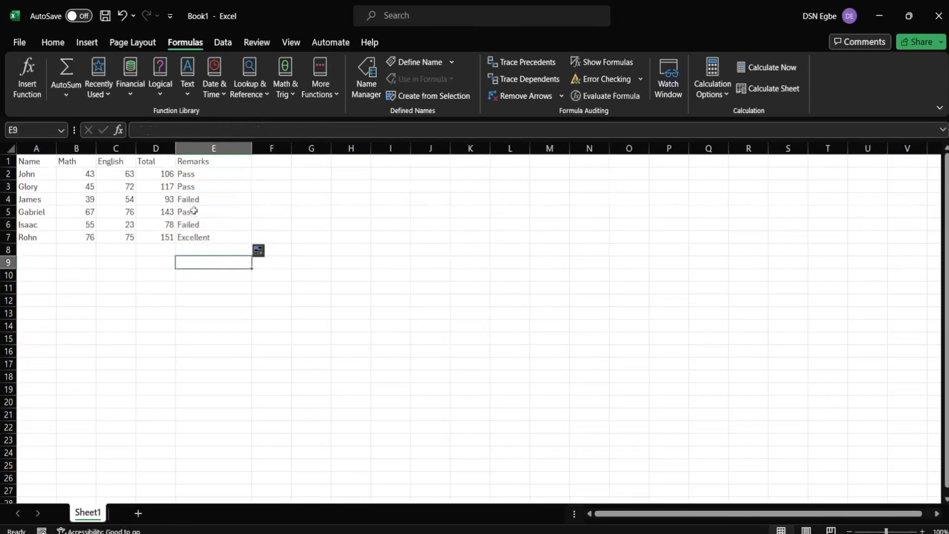
Examine the conditions, return values and closing parentheses of the nested IF formula in E2
double_click(206, 174)
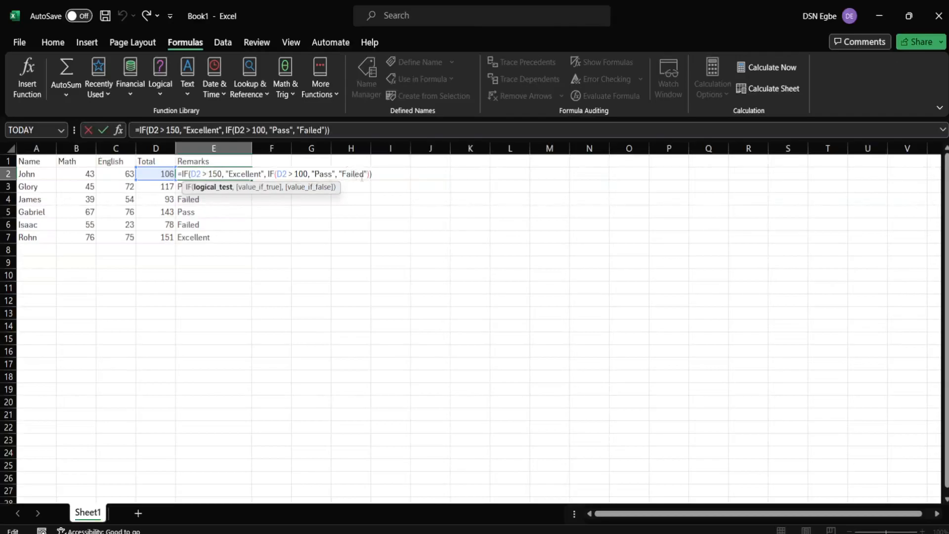
click(302, 214)
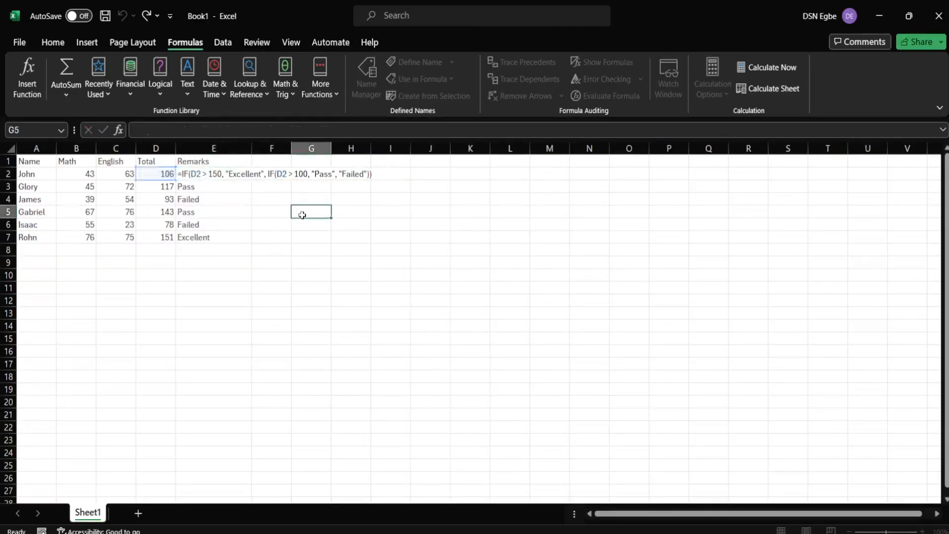
click(227, 175)
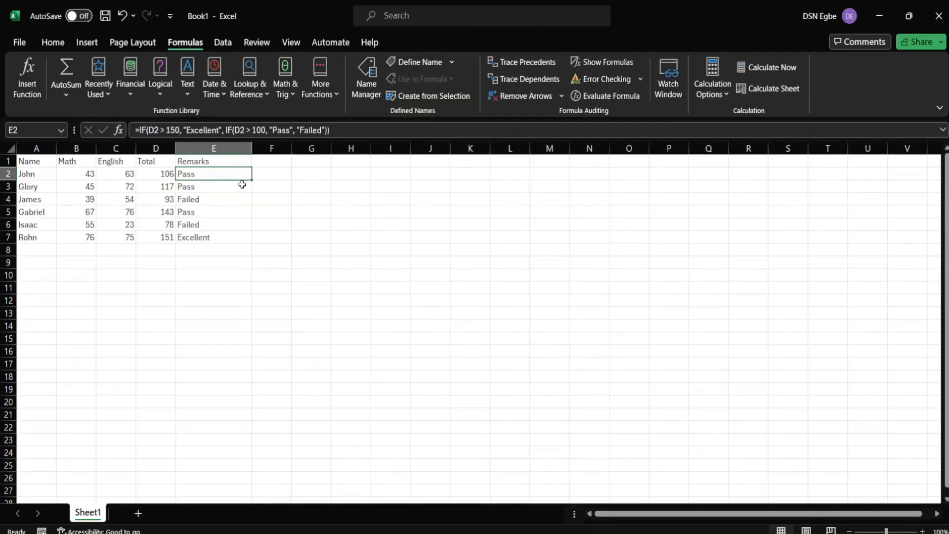
double_click(236, 174)
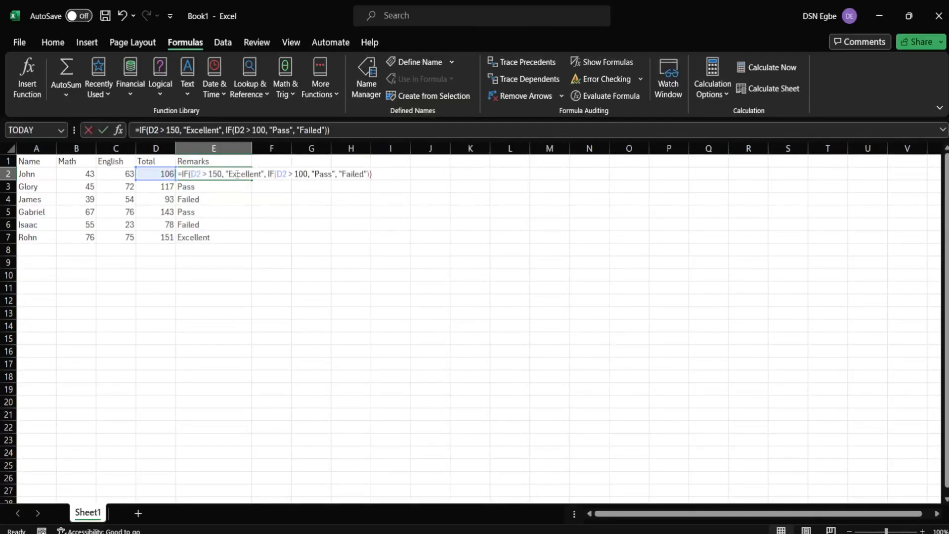
click(363, 206)
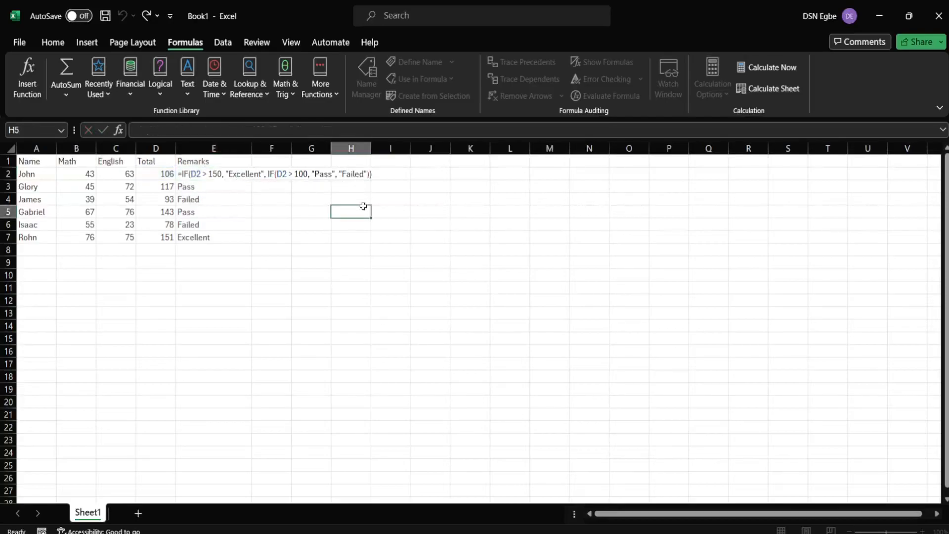
double_click(238, 173)
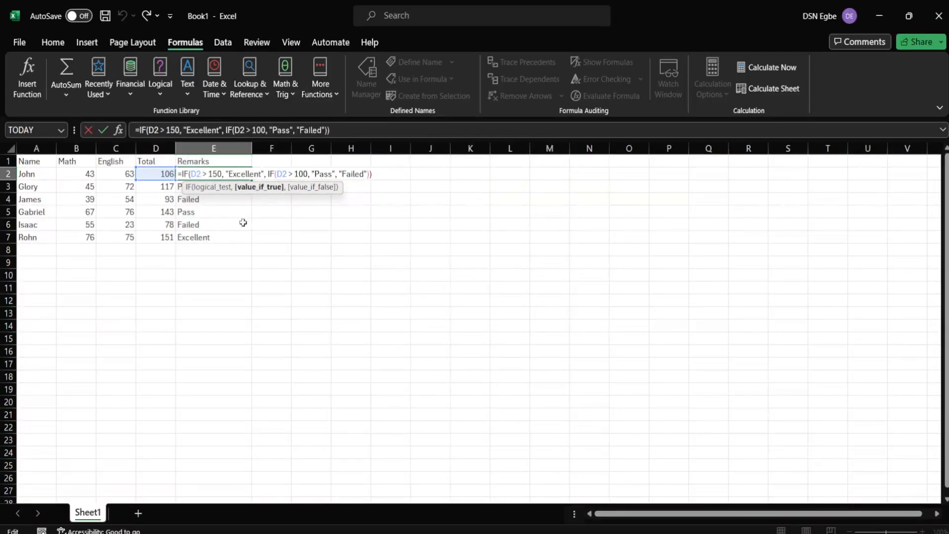
click(370, 174)
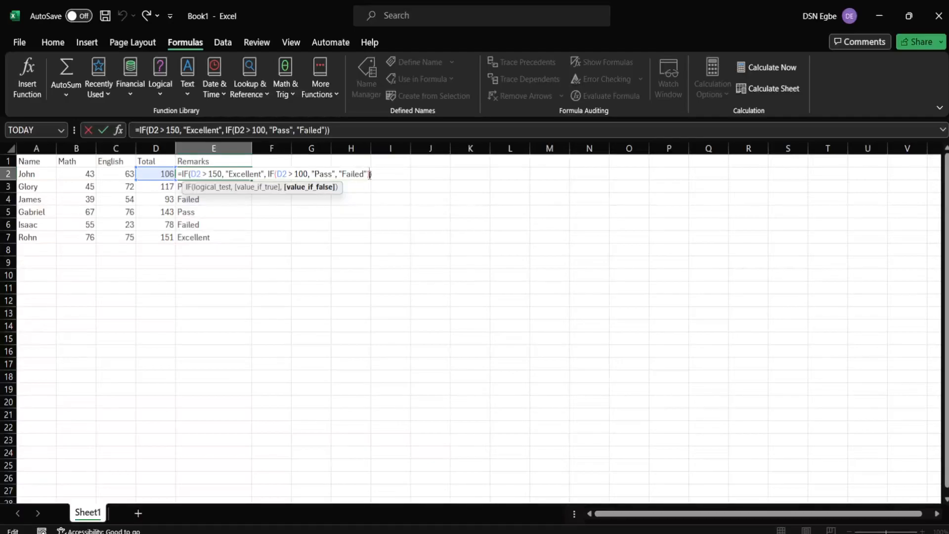
click(393, 190)
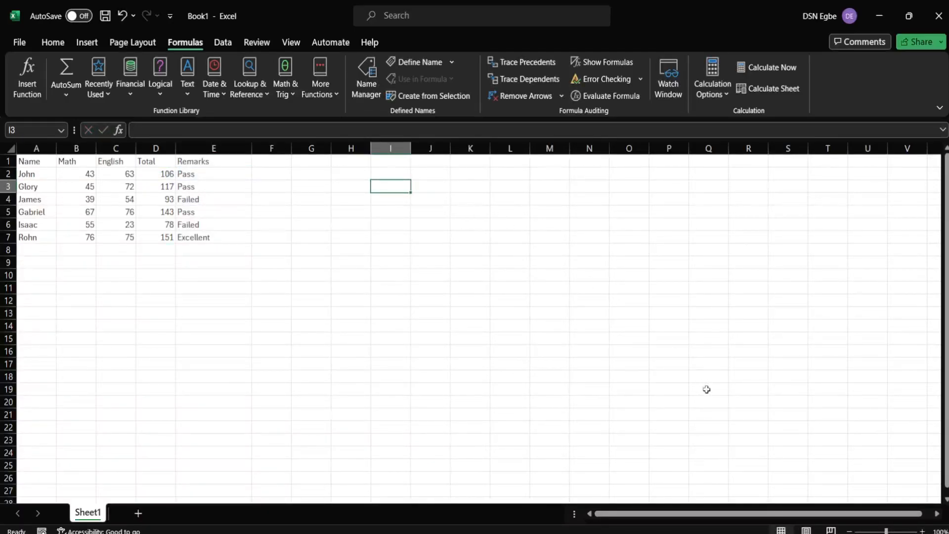
click(761, 533)
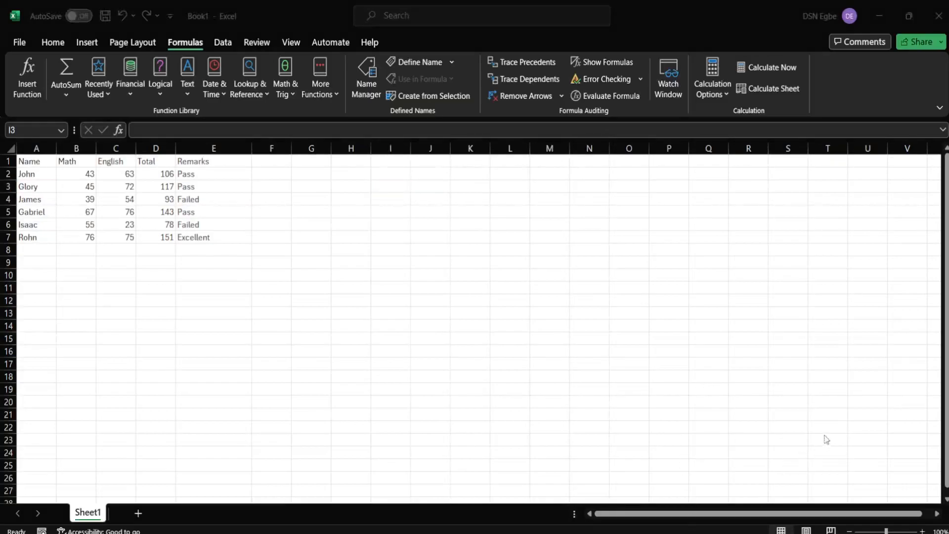